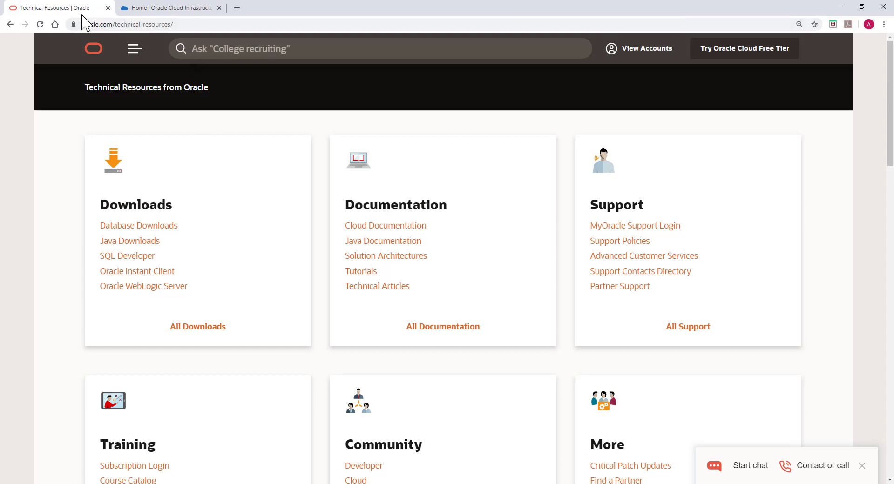
Step: Navigate to the Oracle site and reach the Instant Client downloads page
left_click(155, 10)
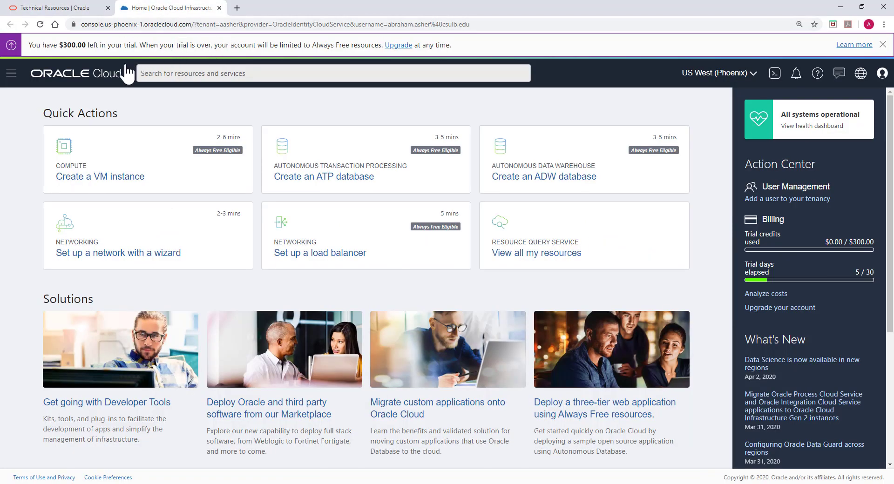
left_click(63, 9)
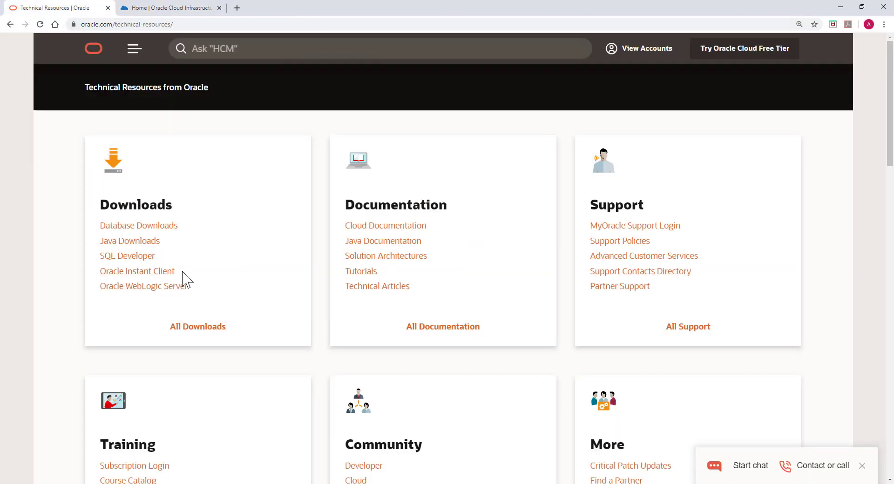
left_click(184, 23)
type("ot")
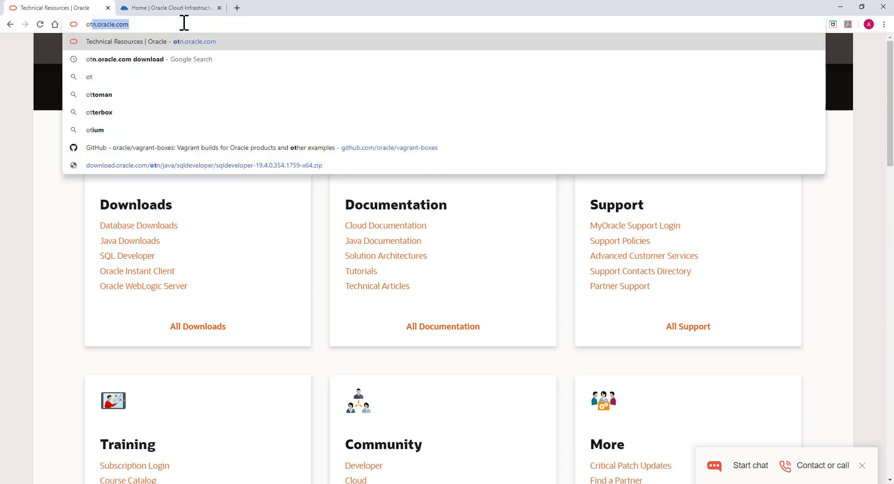
type("n")
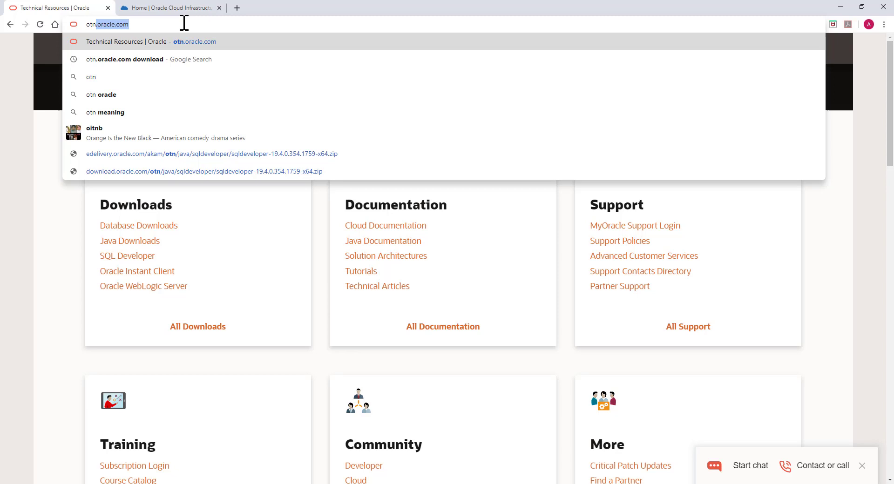
key("Return")
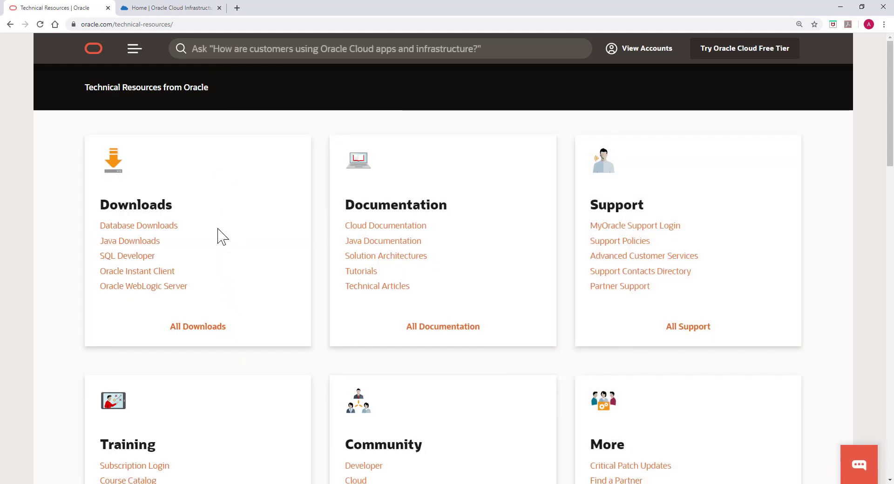
left_click(149, 274)
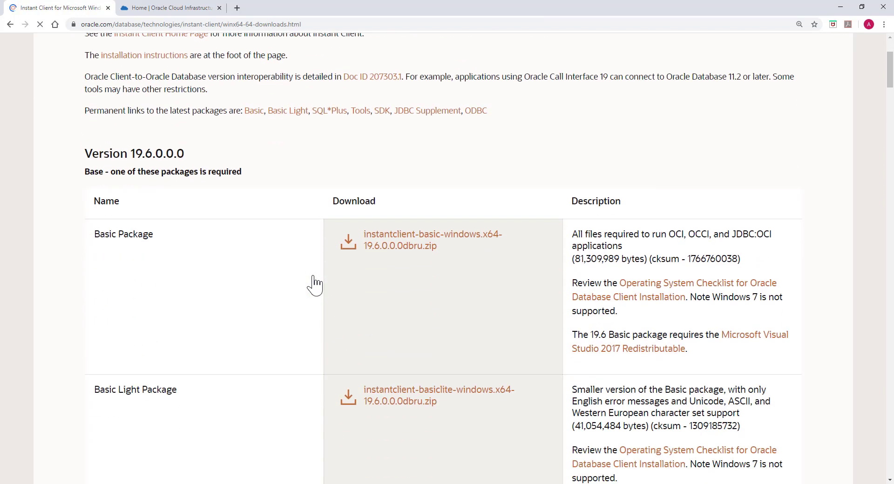
scroll(315, 285, "down", 1)
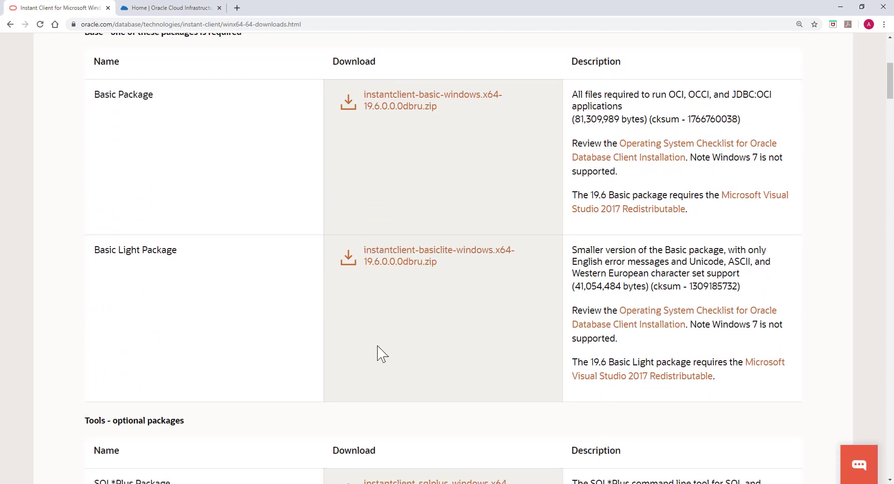
scroll(382, 354, "down", 1)
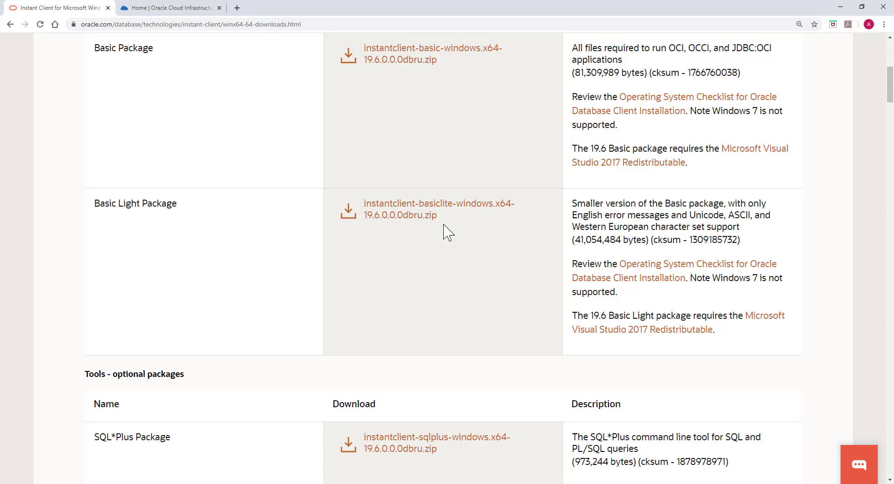
scroll(443, 233, "down", 2)
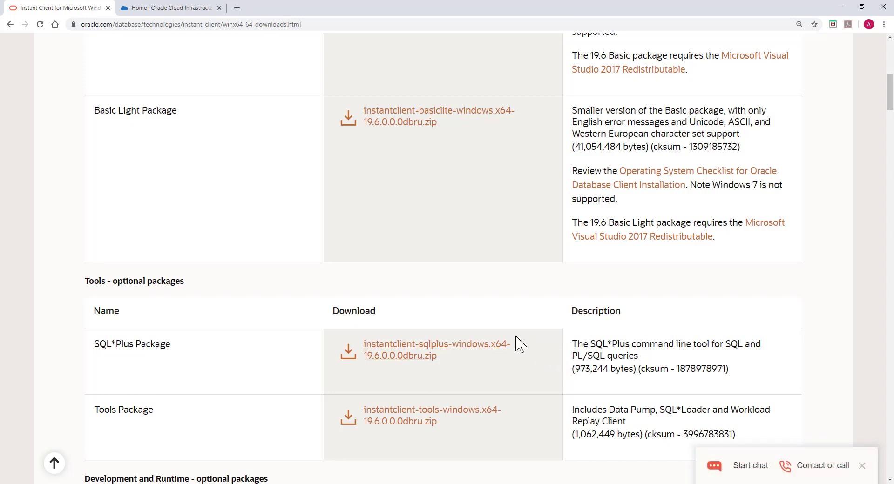
scroll(518, 344, "up", 1)
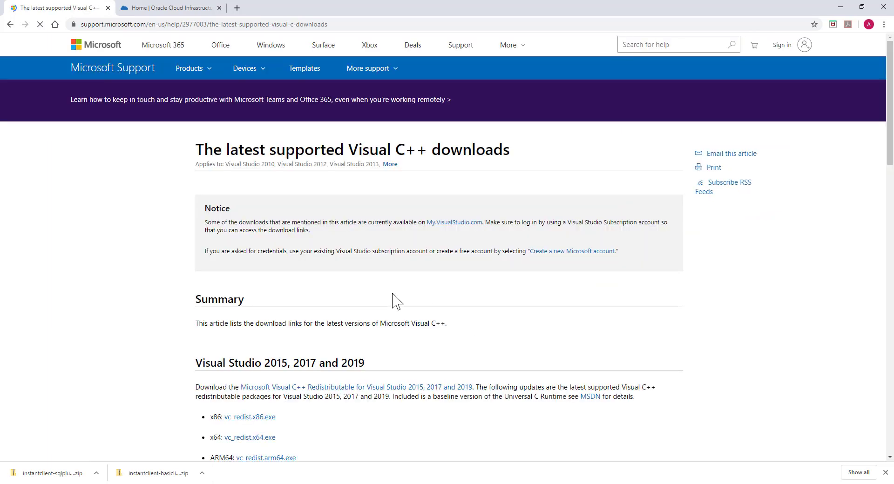
scroll(393, 299, "down", 2)
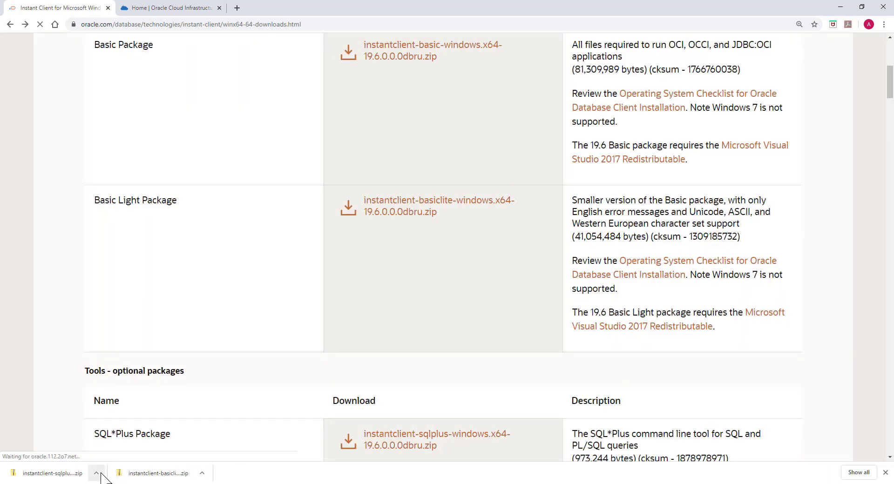
Step: Show the downloaded SQL*Plus zip in its Downloads folder
left_click(97, 473)
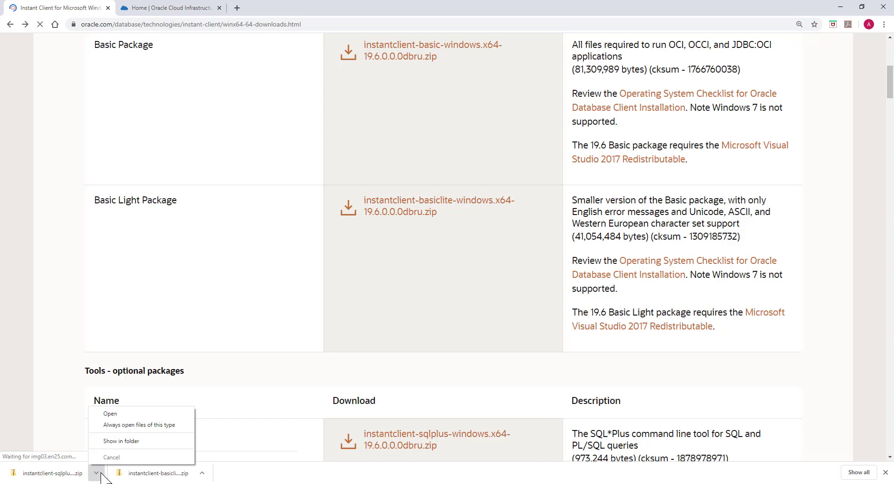
left_click(127, 446)
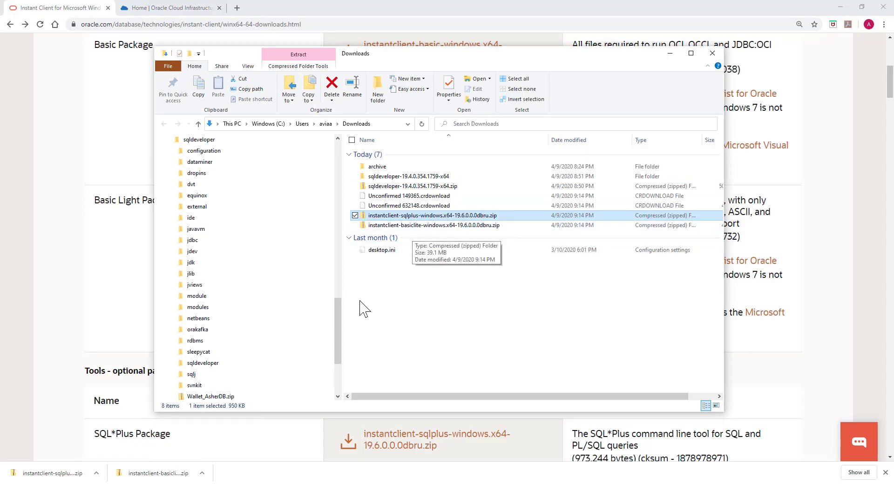
mouse_move(343, 336)
left_mouse_down()
mouse_move(333, 368)
mouse_move(326, 225)
left_mouse_up()
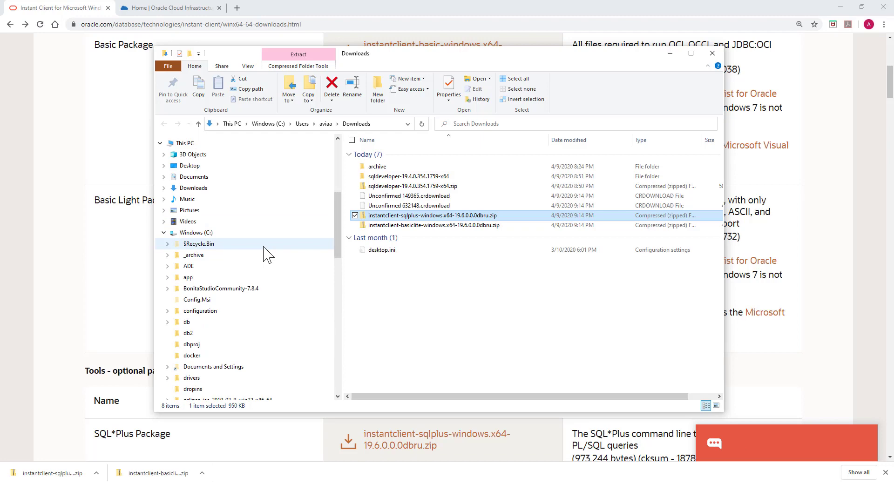
Step: Drag instantclient_19_6 from the basiclite zip onto Windows (C:), then return to Downloads
left_click(409, 228)
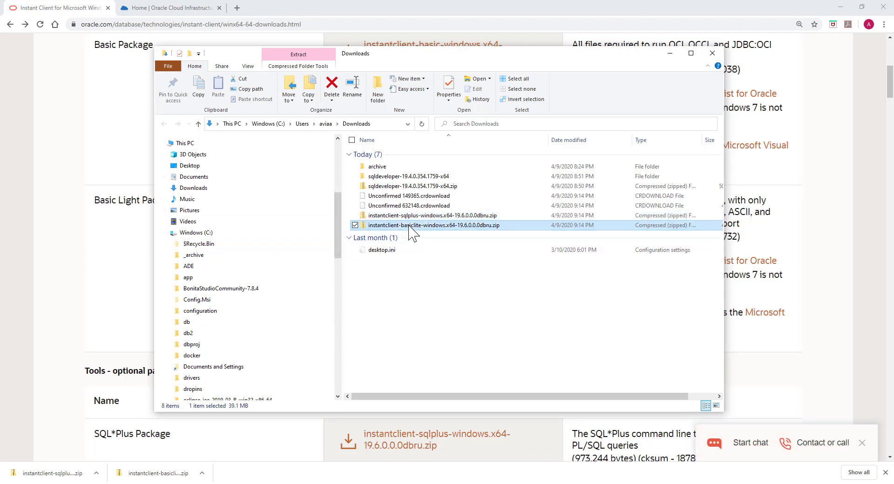
right_click(410, 228)
mouse_move(336, 266)
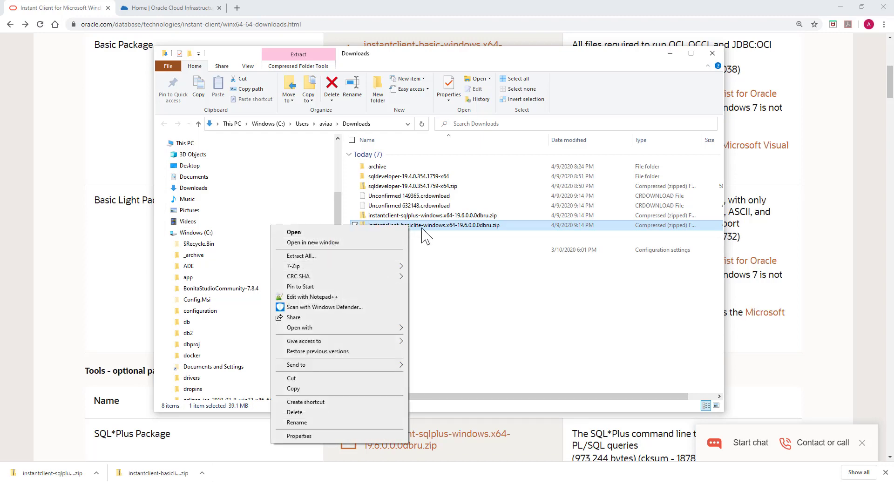
left_click(423, 230)
double_click(423, 229)
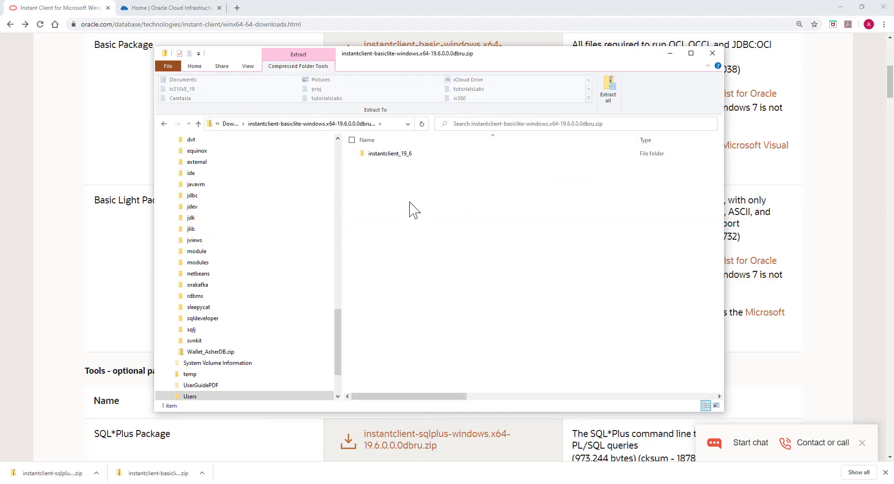
left_click_drag(342, 332, 332, 220)
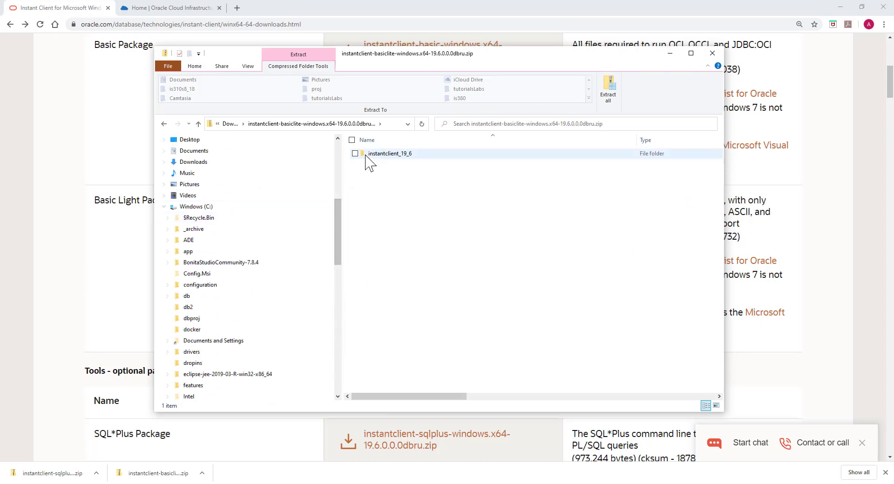
left_click_drag(373, 162, 214, 218)
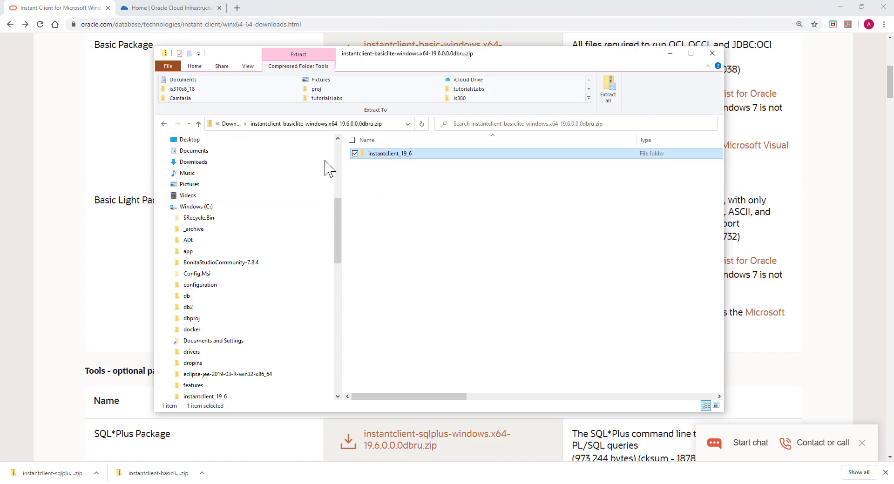
left_click(224, 124)
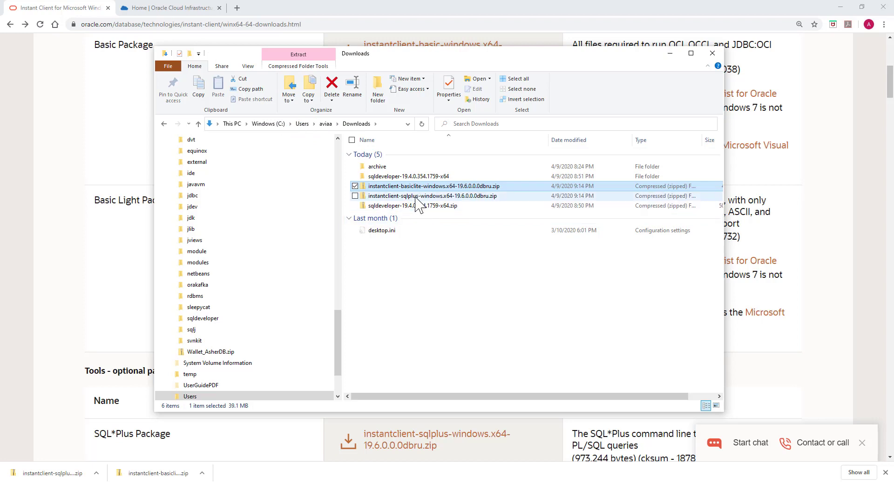
Step: Select all six SQL*Plus files inside the sqlplus zip's instantclient_19_6 folder
left_click(417, 196)
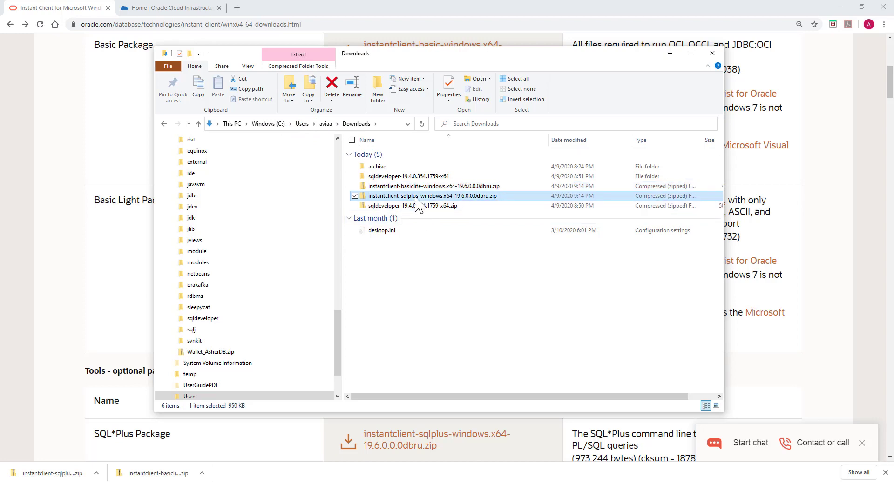
double_click(417, 196)
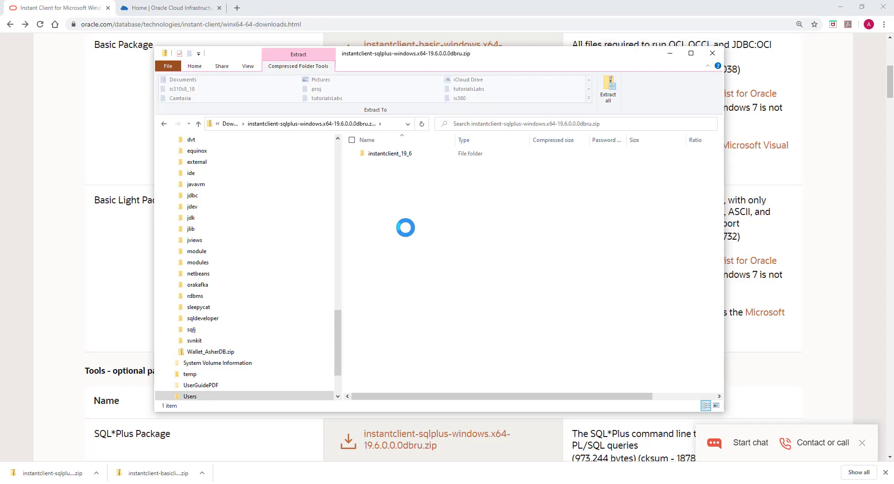
double_click(391, 155)
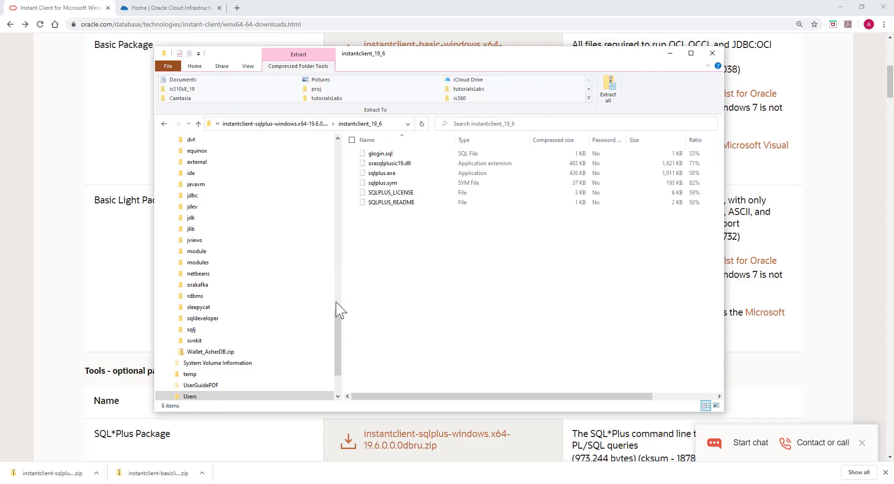
left_click_drag(338, 310, 339, 260)
left_click(368, 155)
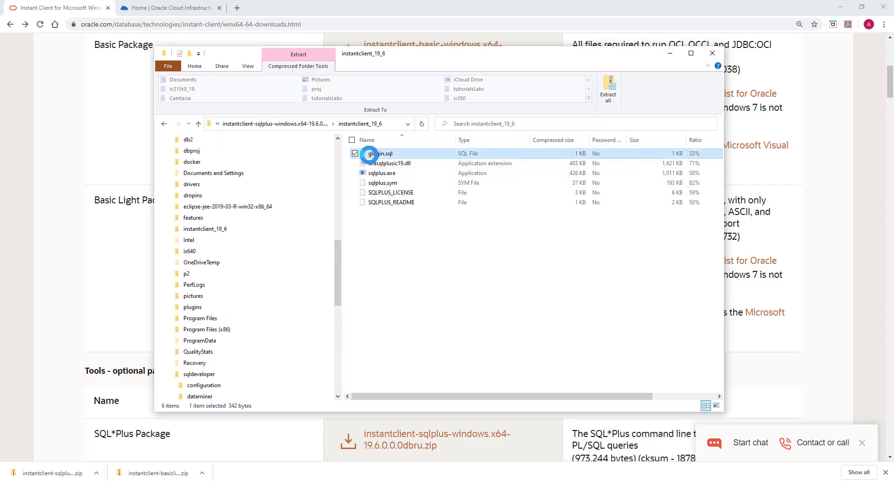
left_click(379, 202, "shift")
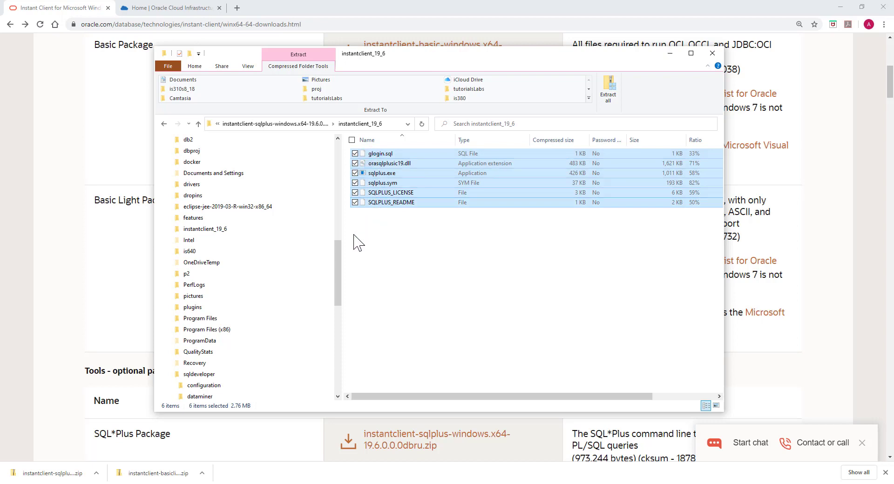
Step: Copy the six files into C:\instantclient_19_6, replacing same-named files, giving 35 items
mouse_move(377, 164)
left_mouse_down()
mouse_move(323, 207)
mouse_move(228, 238)
left_mouse_up()
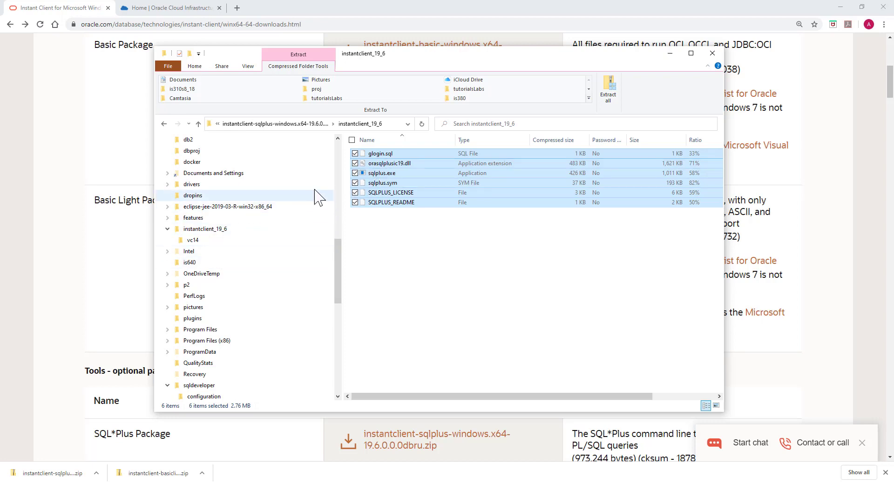
mouse_move(381, 155)
left_mouse_down()
mouse_move(361, 172)
mouse_move(214, 234)
left_mouse_up()
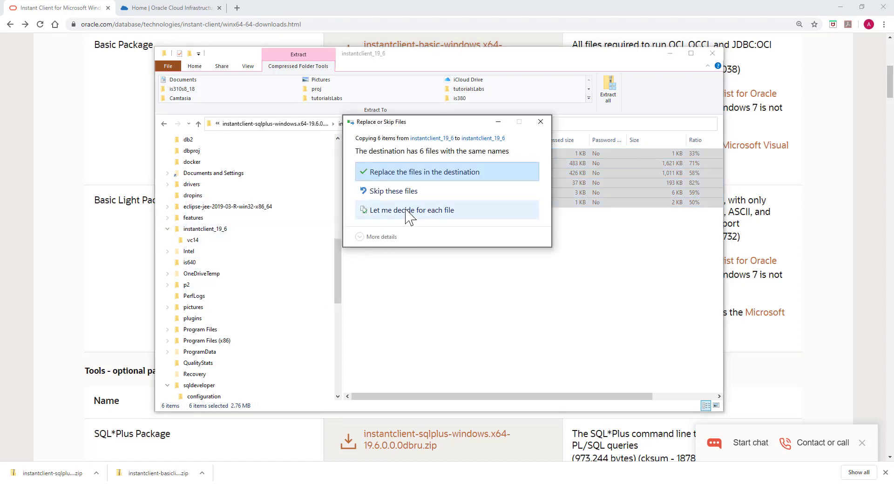
left_click(403, 192)
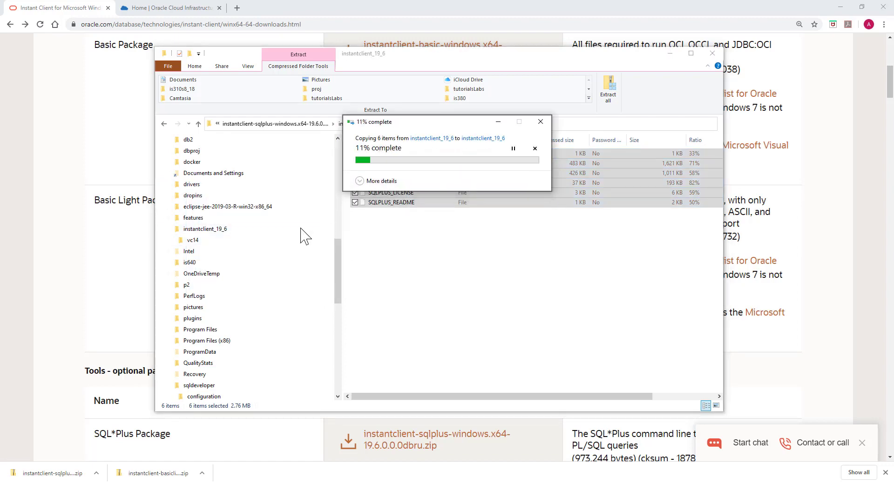
left_click(208, 233)
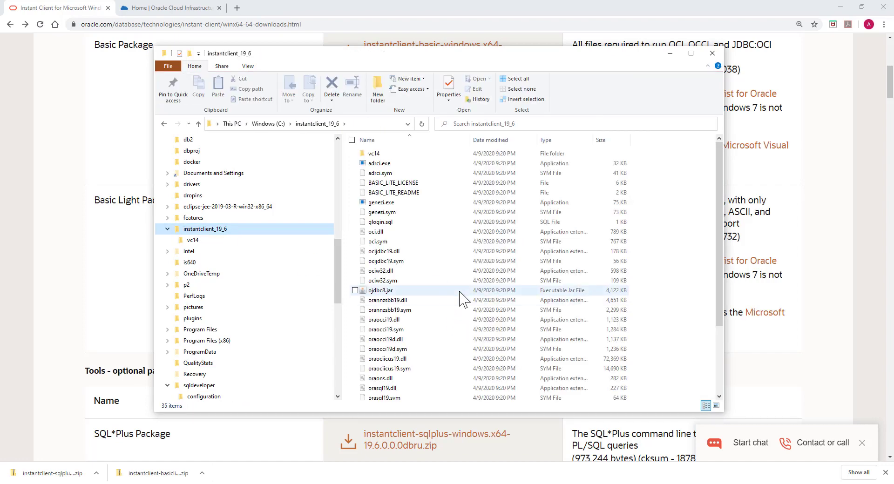
scroll(453, 293, "down", 1)
scroll(453, 293, "down", 3)
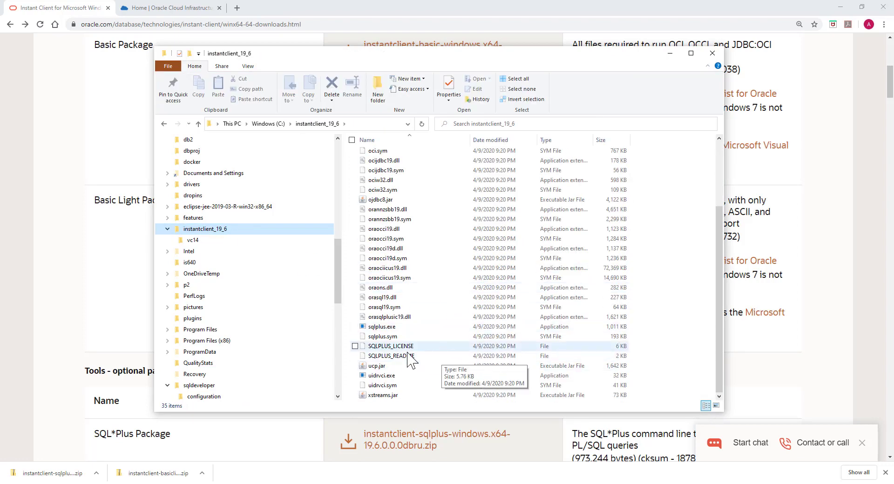
scroll(429, 349, "up", 1)
scroll(434, 324, "up", 2)
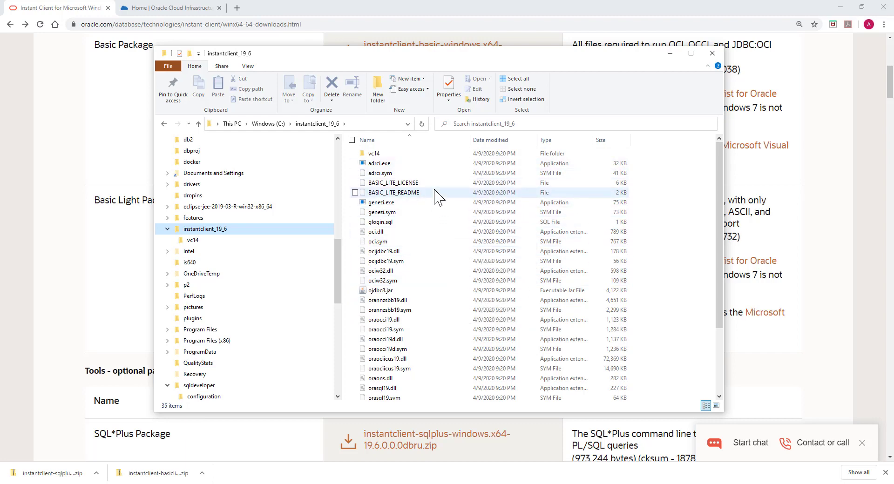
Step: Create a network folder inside instantclient_19_6 and enter it
right_click(434, 212)
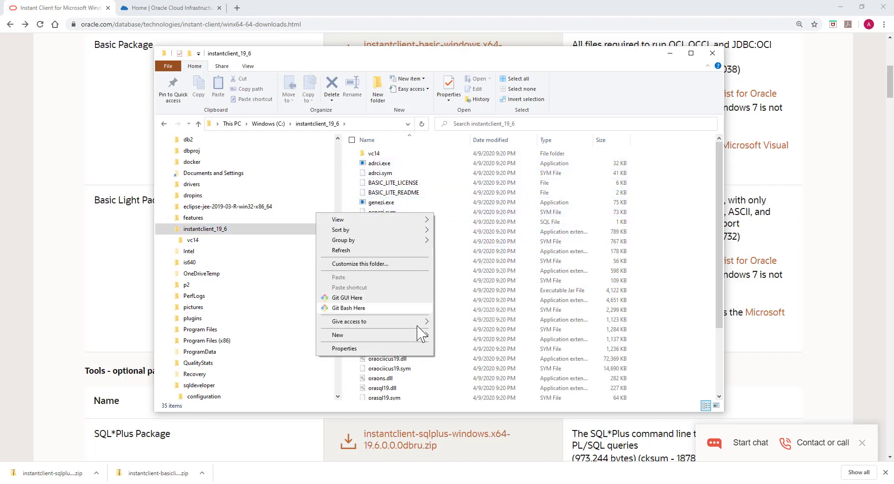
mouse_move(377, 335)
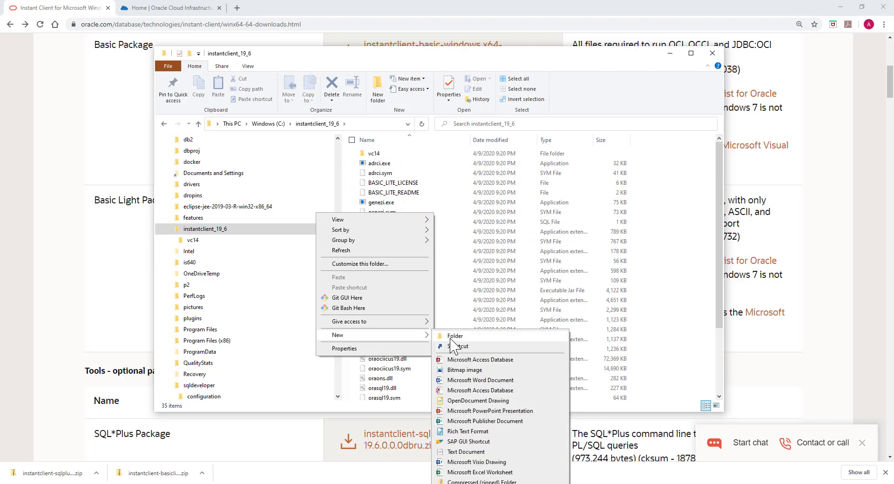
left_click(454, 337)
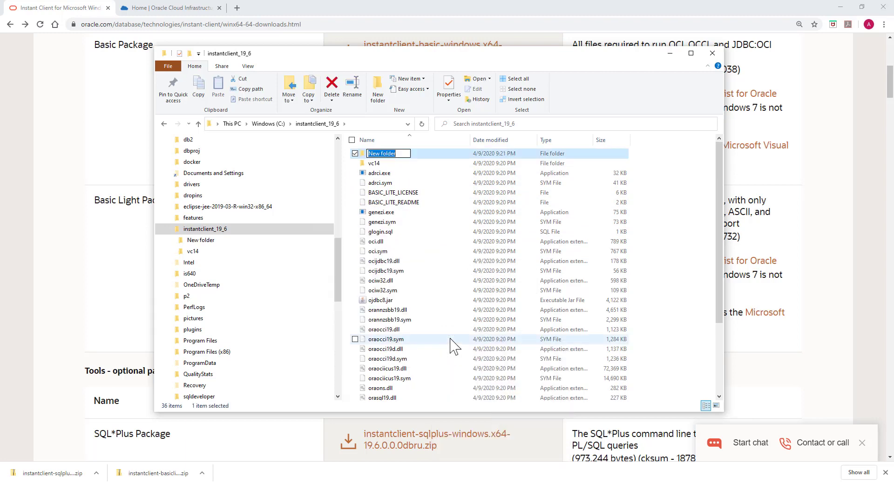
type("network")
key("Return")
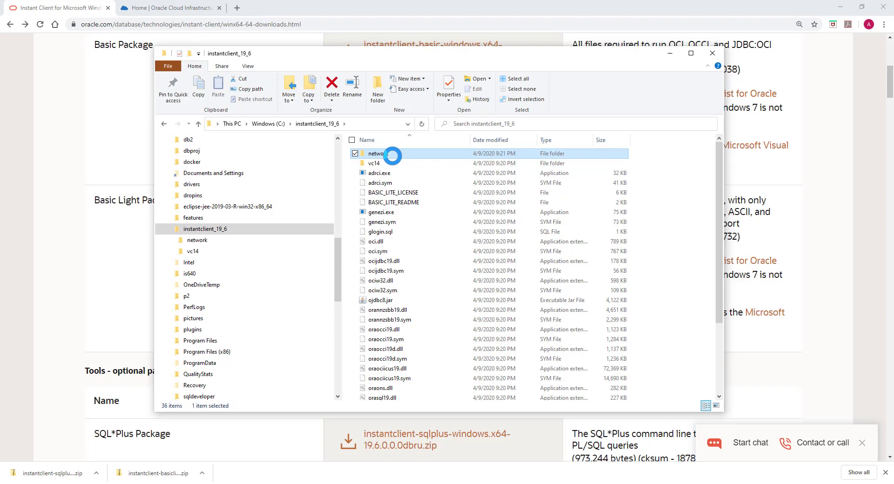
double_click(394, 157)
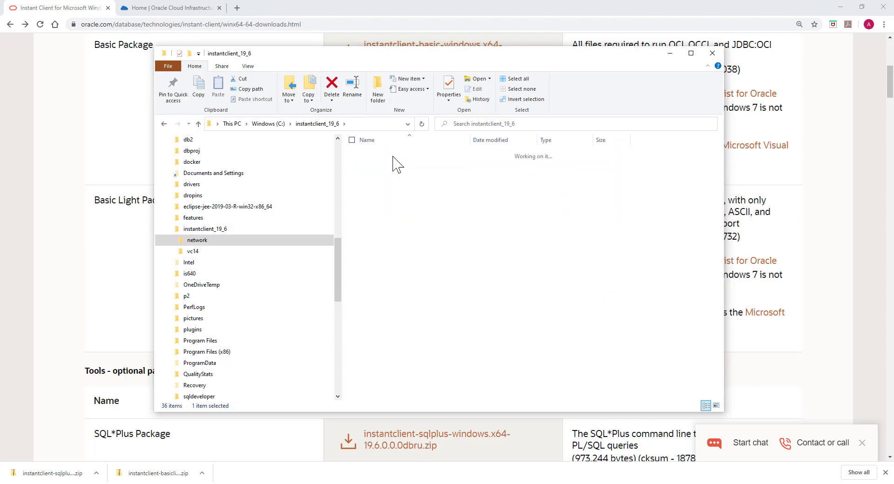
Step: Create an admin folder inside network and open the empty admin folder
right_click(373, 190)
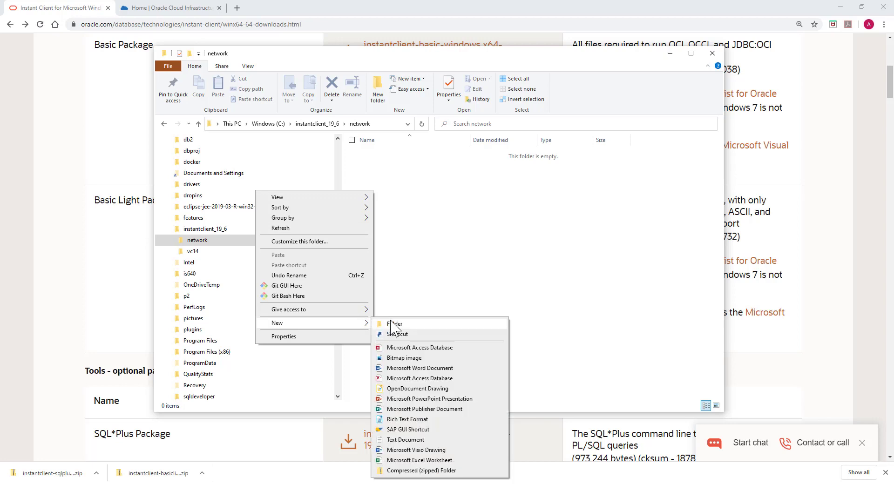
left_click(392, 323)
type("a")
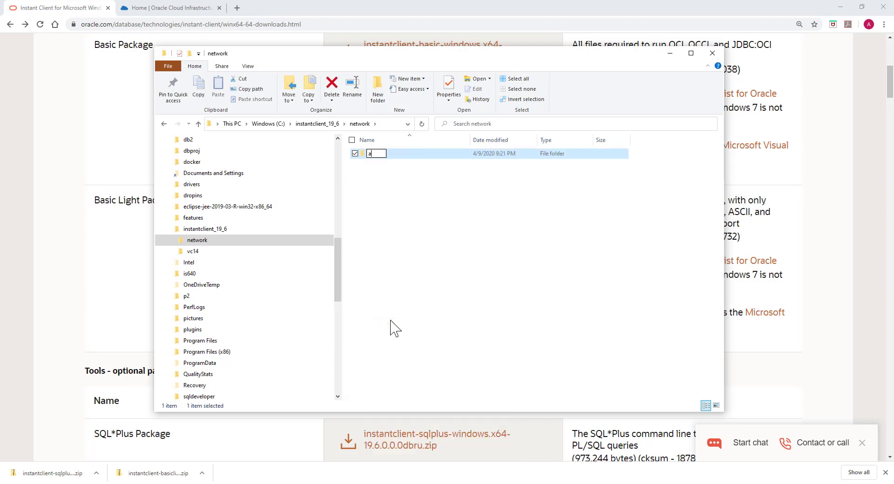
type("dmin")
key("Return")
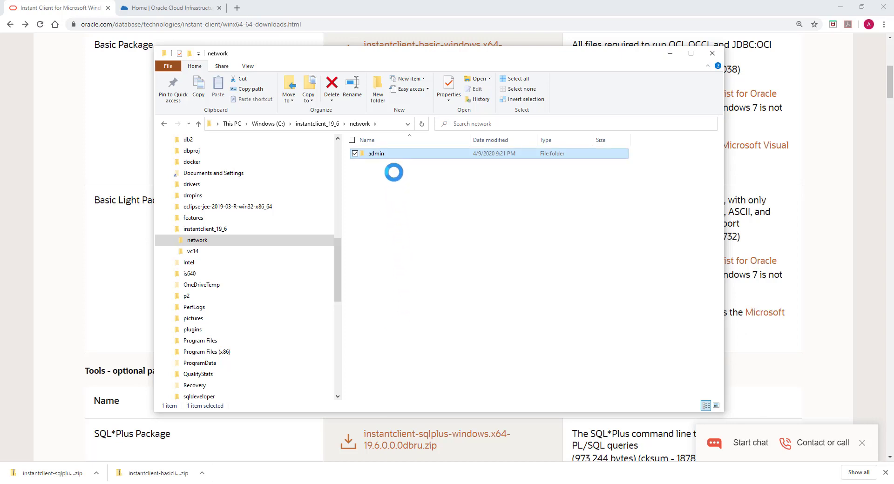
left_click(385, 154)
double_click(386, 156)
left_click_drag(406, 62, 310, 99)
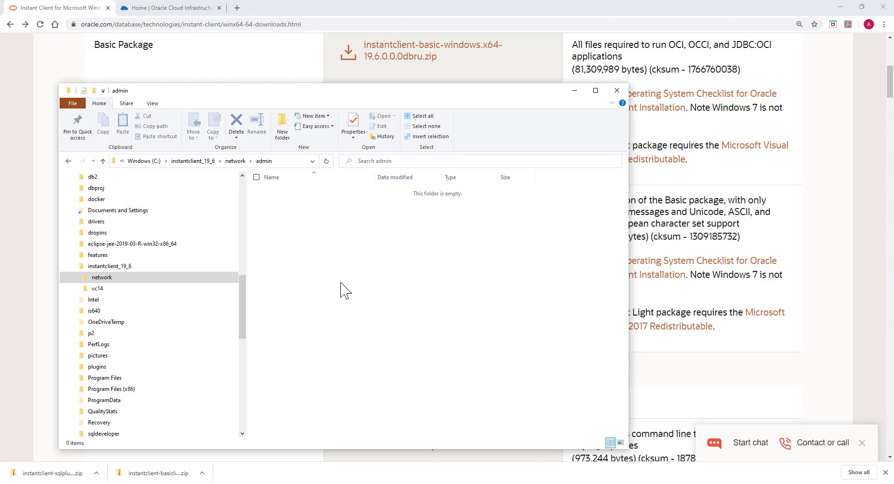
Step: Reach the AsherDB details page via the Autonomous Data Warehouse list
left_click(195, 9)
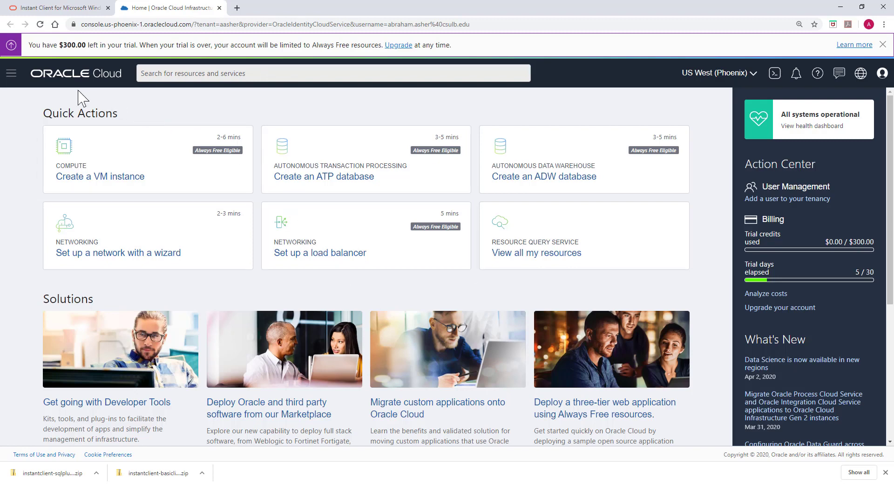
left_click(12, 82)
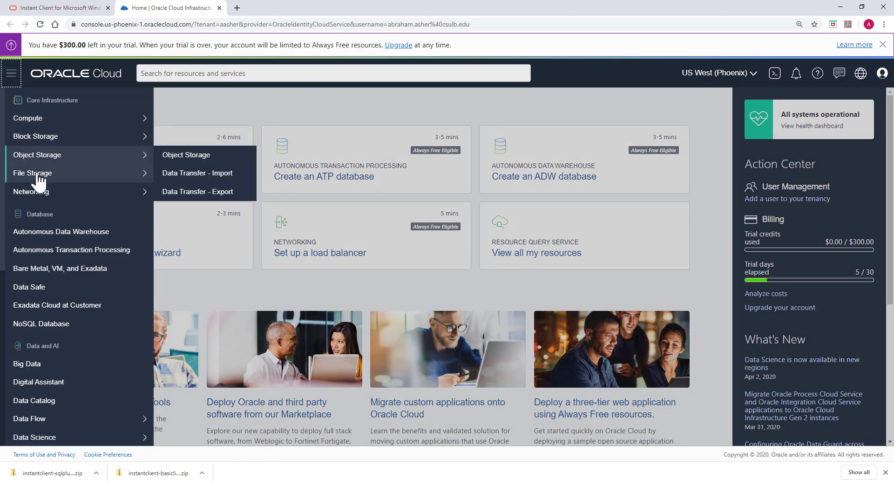
left_click(48, 238)
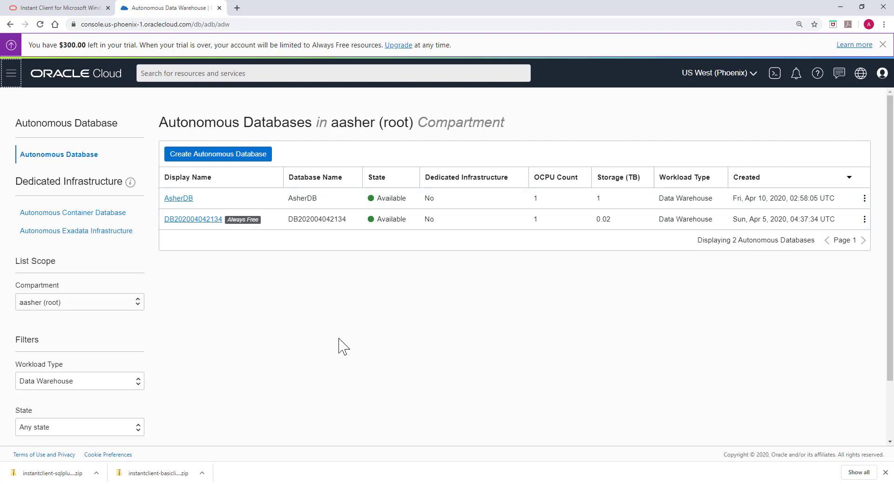
left_click(186, 199)
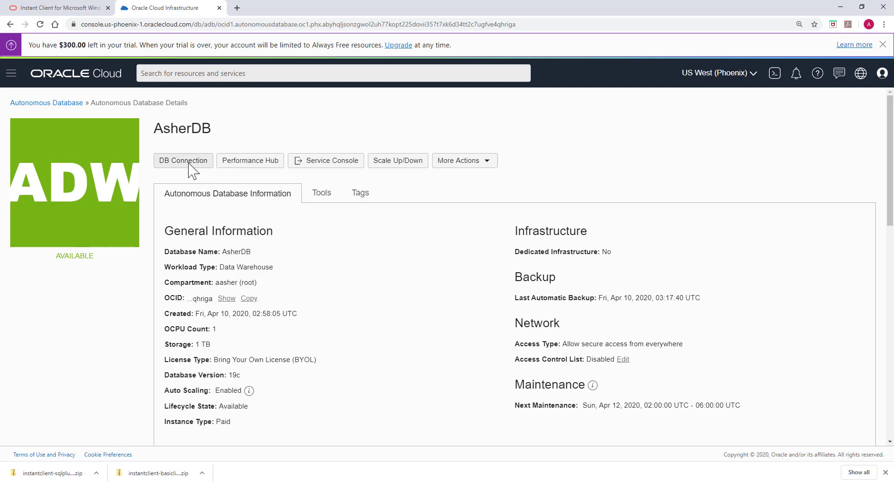
Step: Download the AsherDB client credentials wallet with a set and confirmed password
left_click(189, 167)
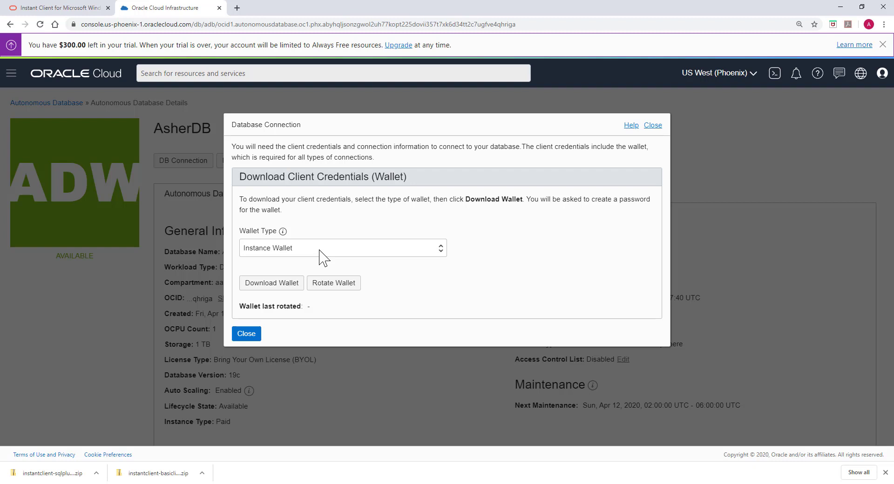
left_click(292, 288)
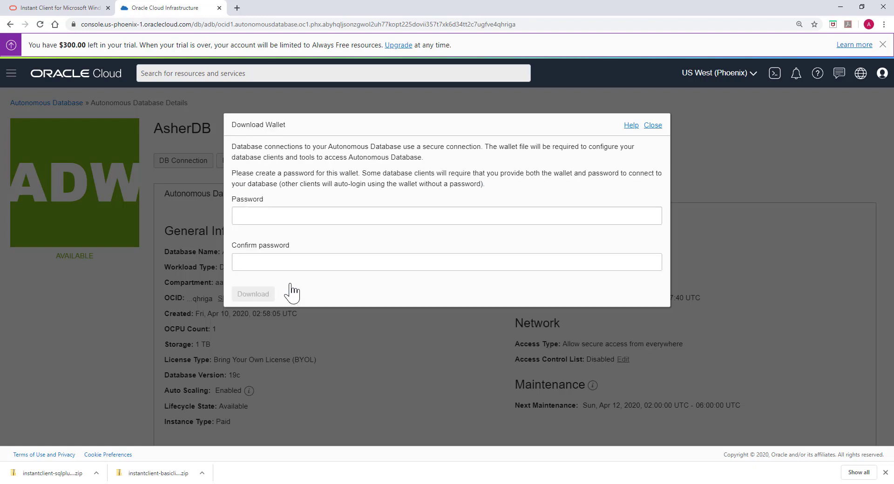
left_click(240, 217)
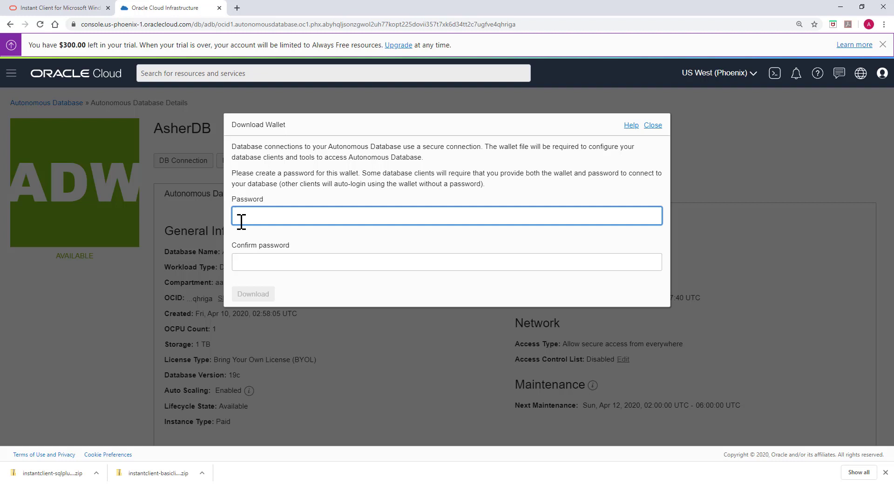
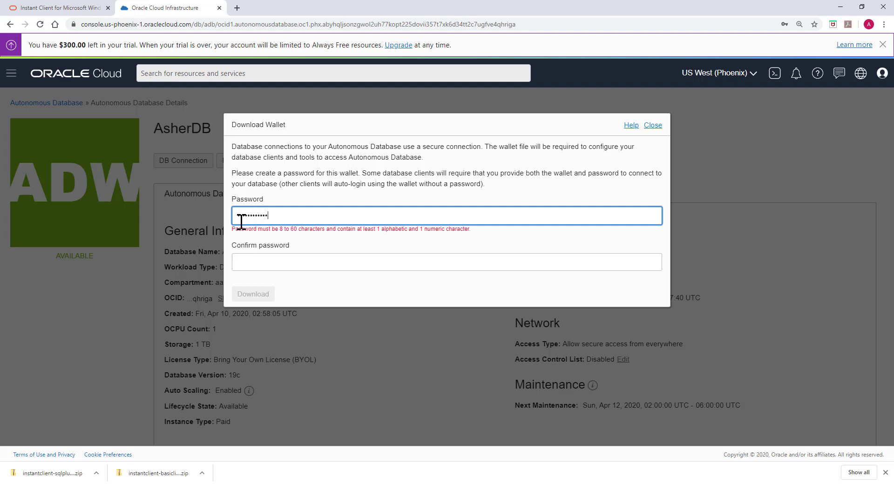
key("Tab")
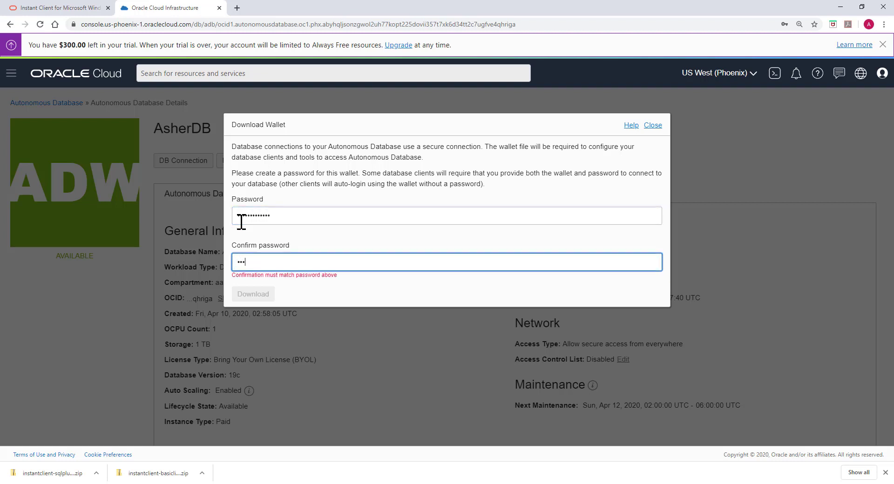
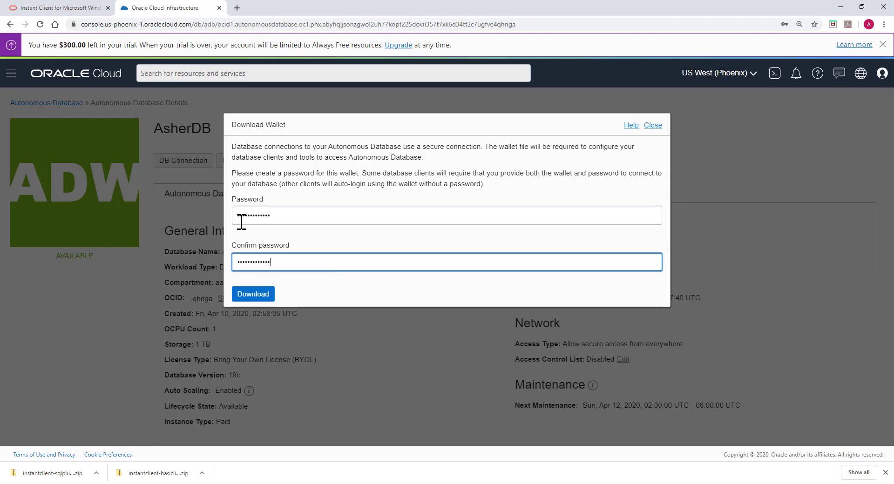
left_click(256, 297)
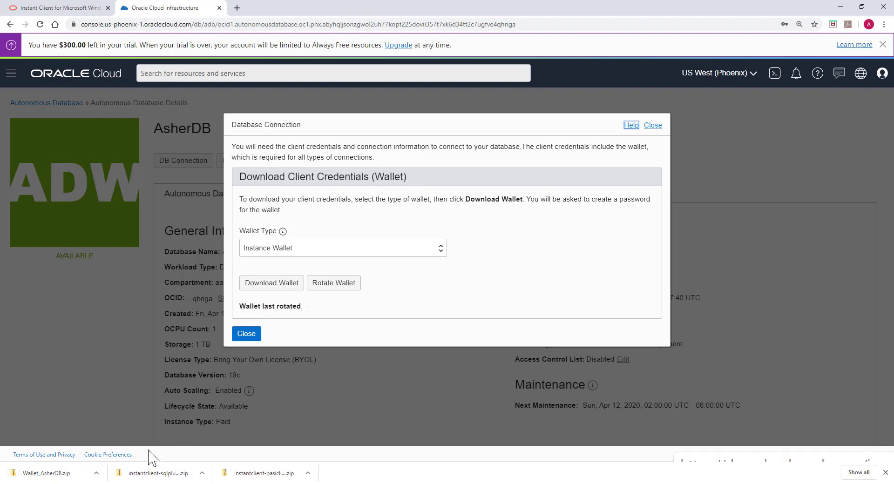
Step: Show the downloaded Wallet_AsherDB.zip in the Downloads folder
left_click(99, 478)
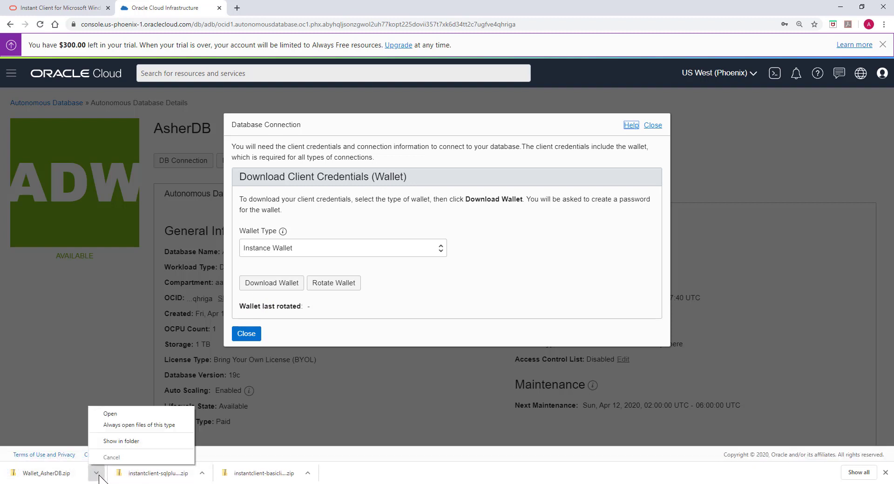
left_click(114, 443)
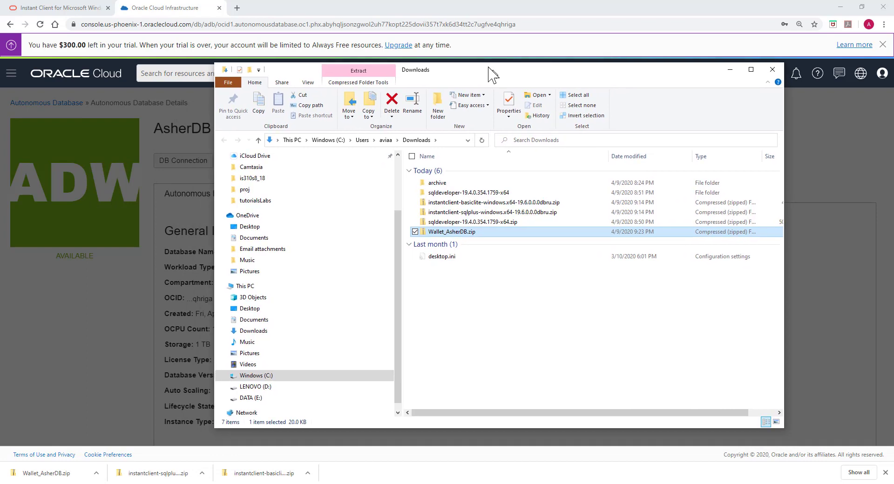
left_click_drag(402, 124, 498, 66)
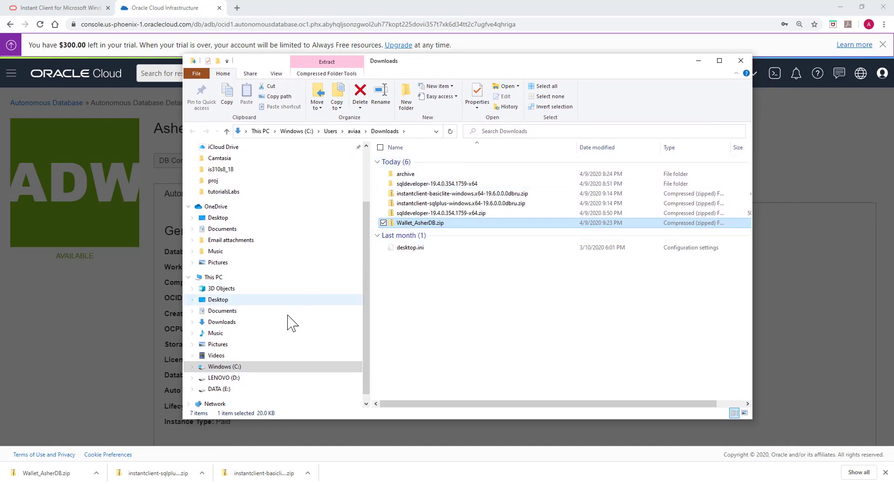
scroll(284, 325, "down", 1)
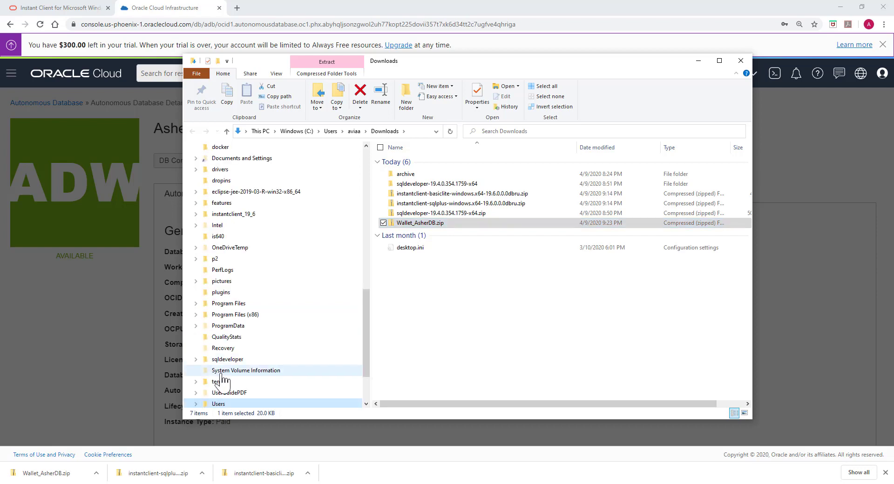
Step: Expand instantclient_19_6 > network in the navigation pane to reveal admin
left_click(196, 360)
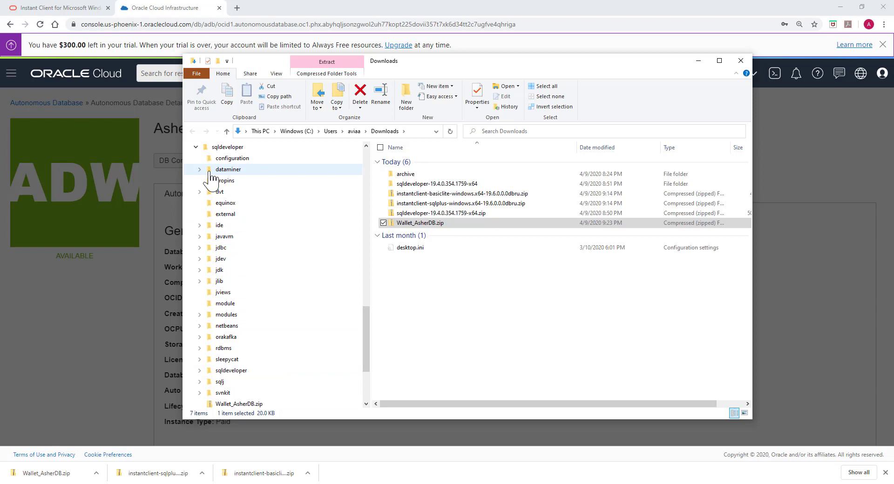
left_click(197, 147)
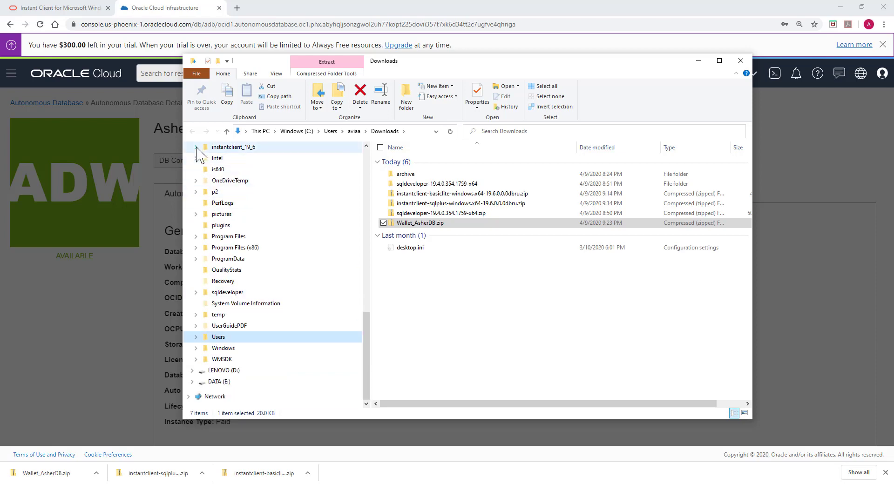
left_click(196, 147)
left_click(200, 158)
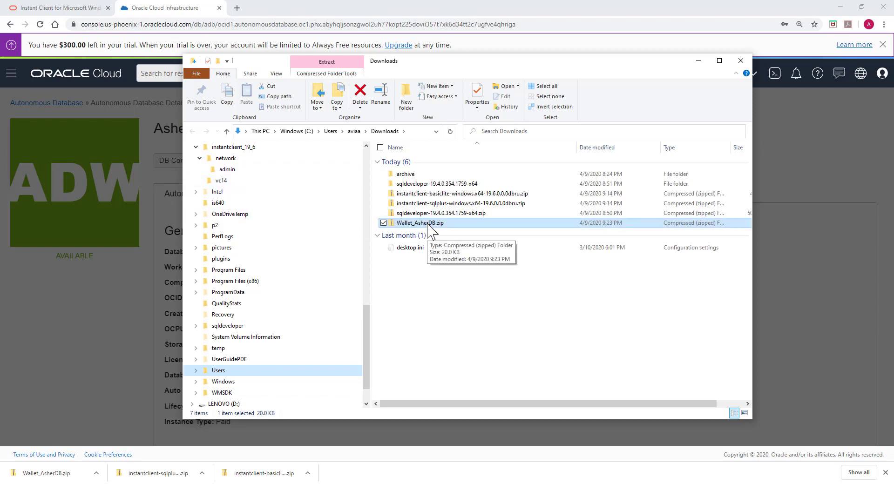
Step: Drag all eight wallet files from Wallet_AsherDB.zip onto network\admin
double_click(404, 225)
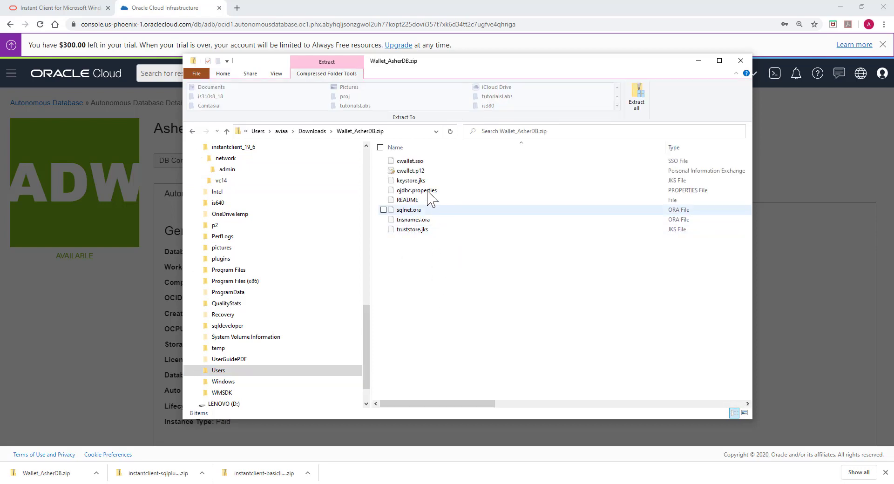
left_click(413, 165)
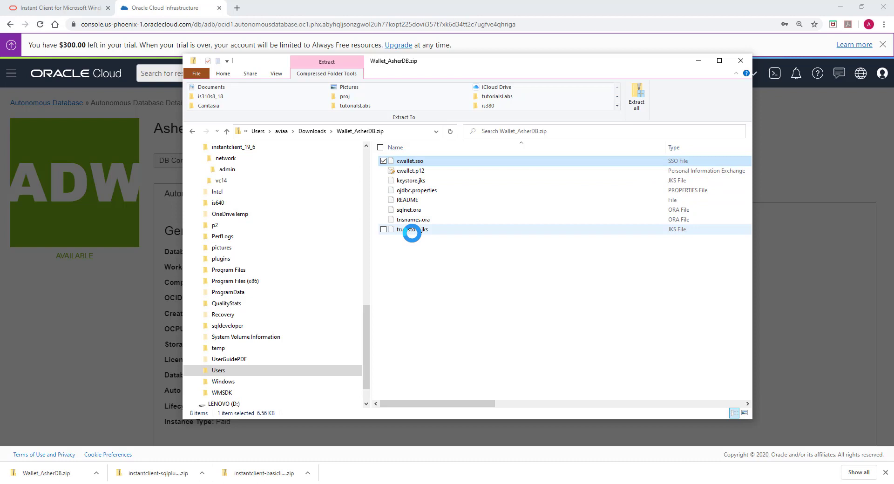
left_click(413, 230, "shift")
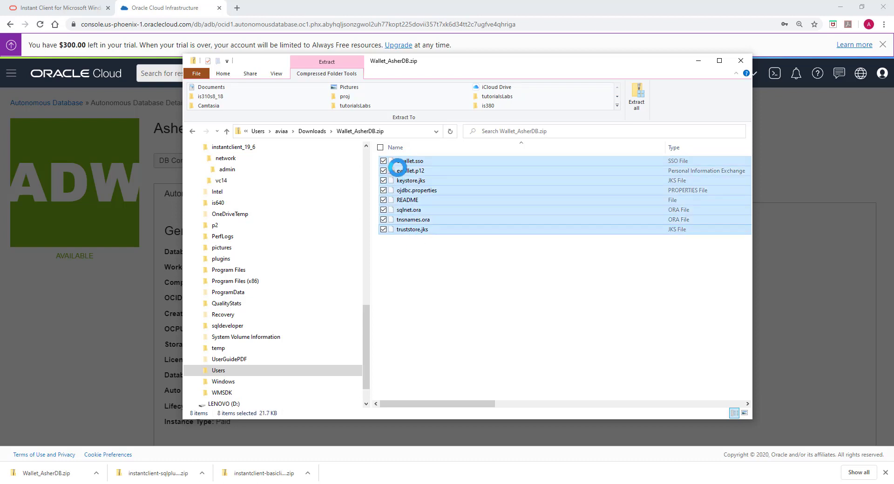
left_click_drag(406, 173, 274, 179)
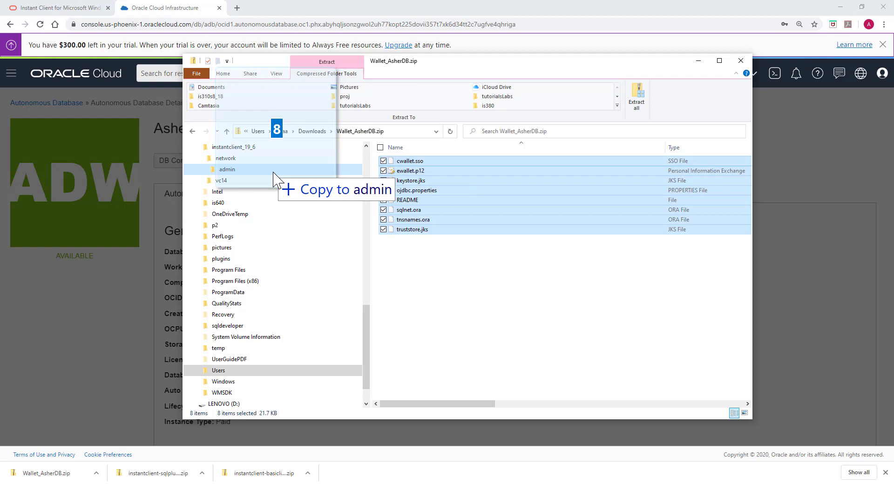
left_click_drag(273, 175, 274, 175)
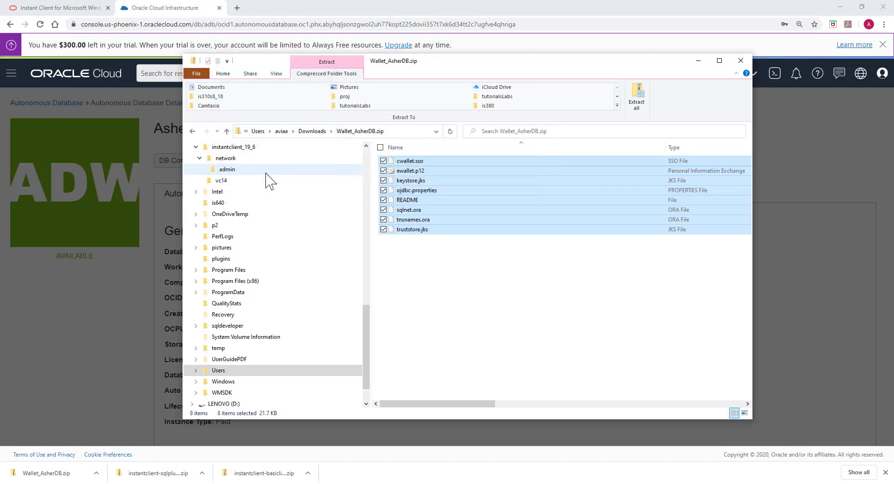
Step: Check the admin folder holds the wallet files and select tnsnames.ora
left_click(227, 172)
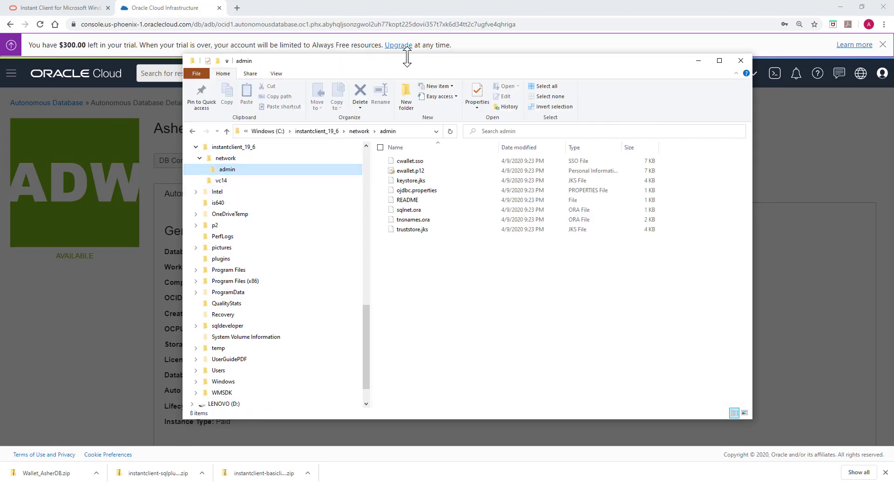
left_click_drag(411, 64, 370, 60)
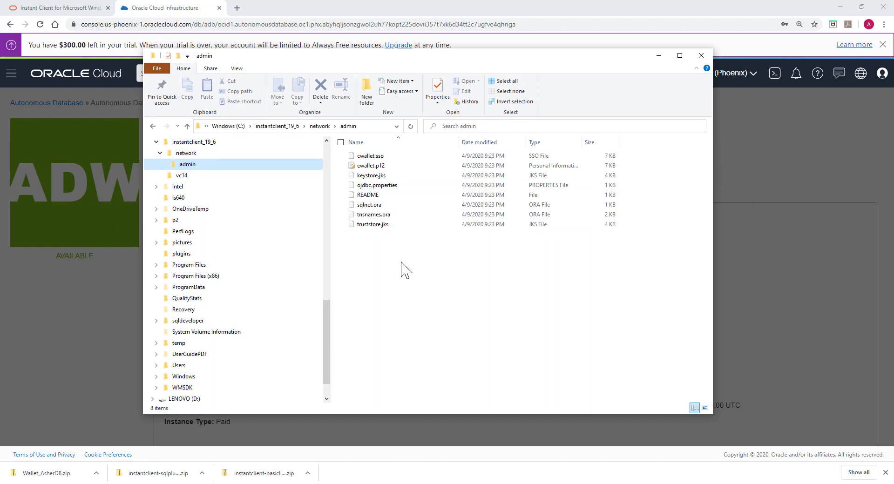
double_click(378, 214)
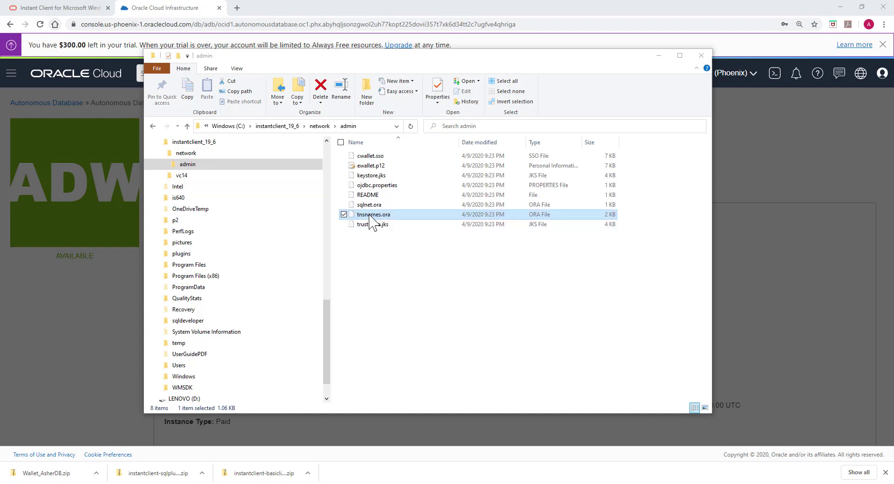
left_click(373, 222)
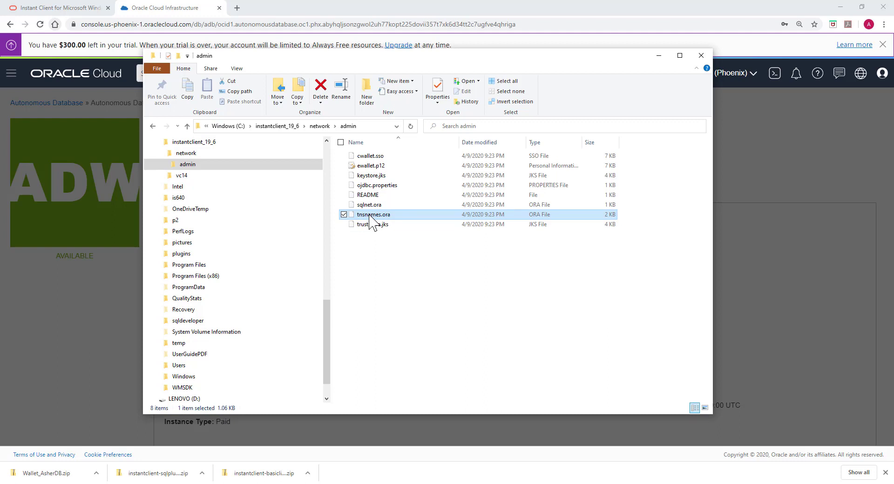
Step: Open tnsnames.ora in Notepad without making it the default app for .ora files
double_click(371, 222)
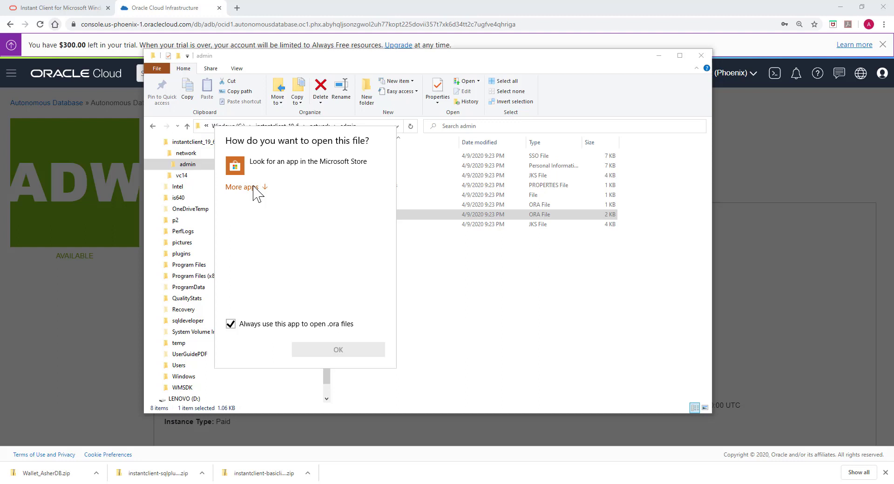
left_click(254, 189)
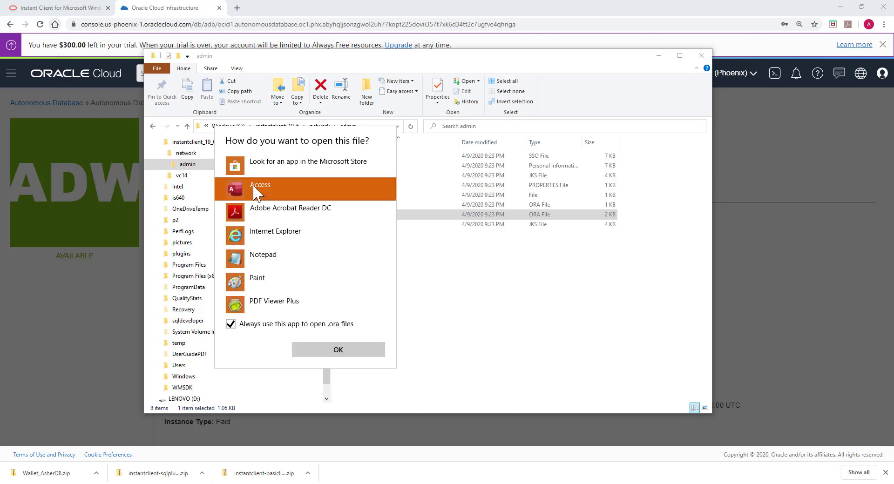
left_click(251, 258)
left_click(232, 323)
left_click(307, 351)
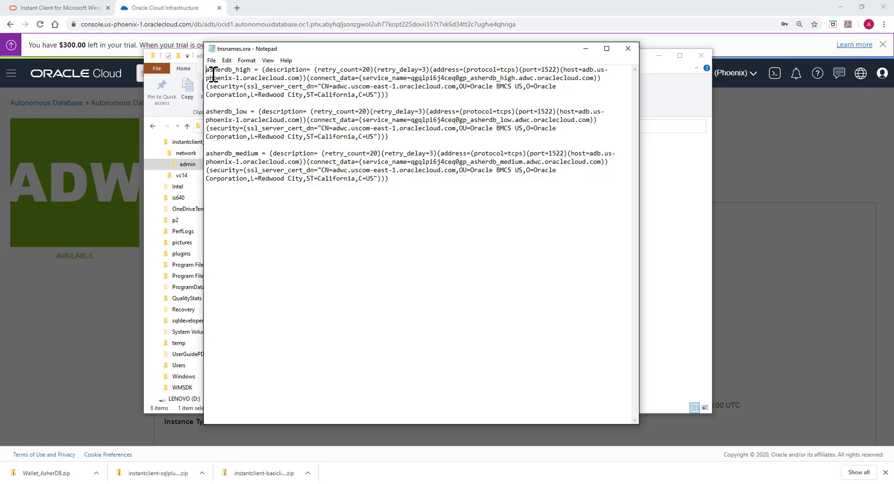
Step: Duplicate the asherdb_high entry at the top of tnsnames.ora and rename its alias to 'high'
key("shift+Down")
key("shift+Down")
key("shift+Down")
key("shift+Down")
key("ctrl+c")
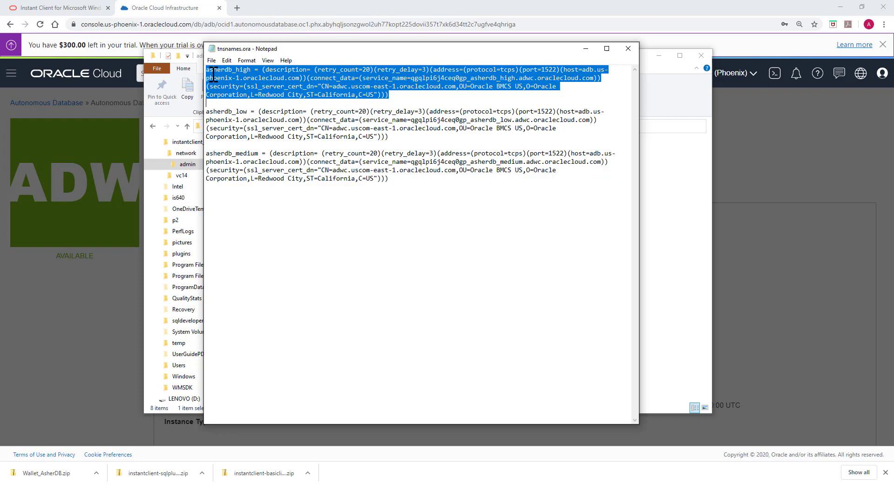
left_click(215, 77)
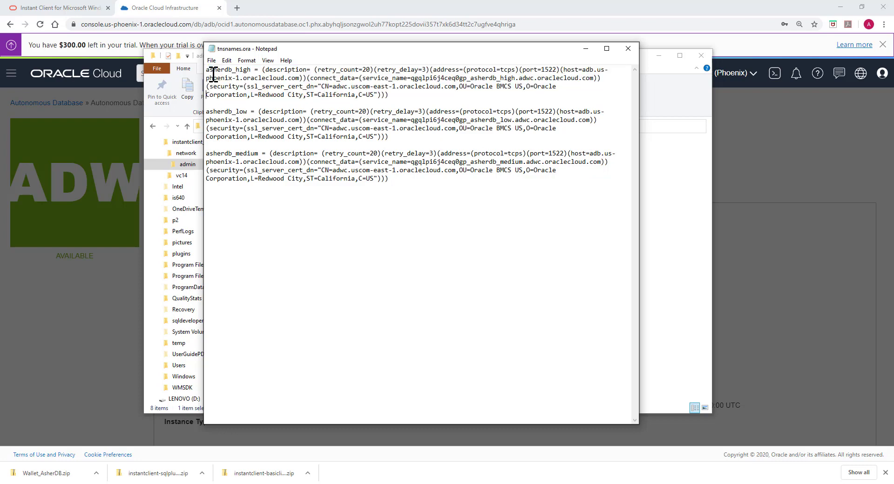
key("Return")
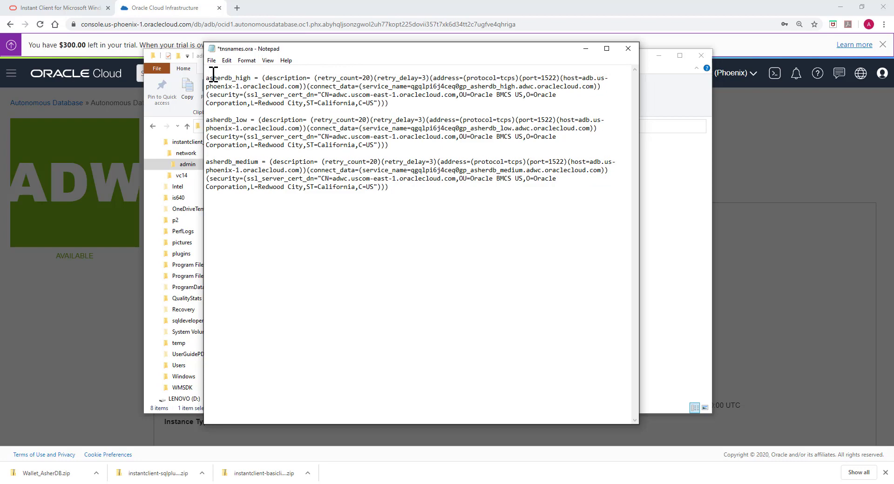
key("ctrl+v")
key("Up")
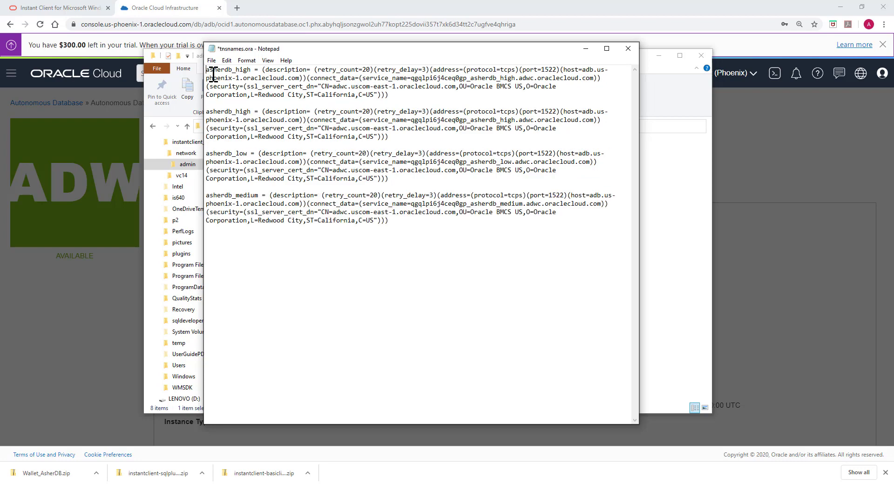
key("shift+Right")
key("shift+Right")
key("shift+Right")
key("shift+Right")
key("shift+Right")
key("shift+Right")
key("BackSpace")
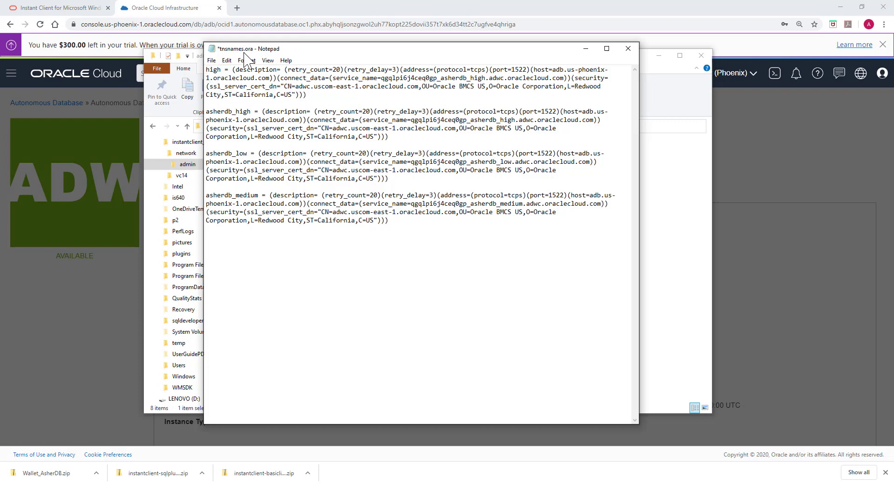
Step: Save the edited tnsnames.ora and close Notepad
left_click(211, 60)
left_click(228, 102)
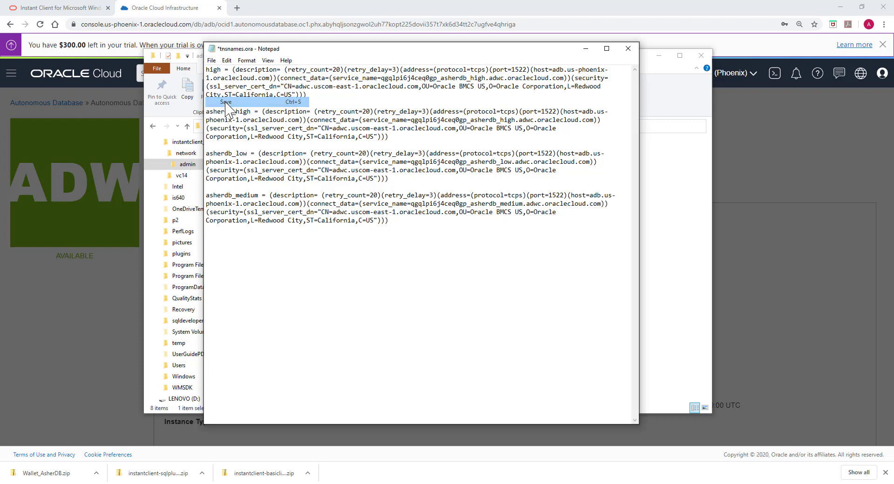
left_click(627, 53)
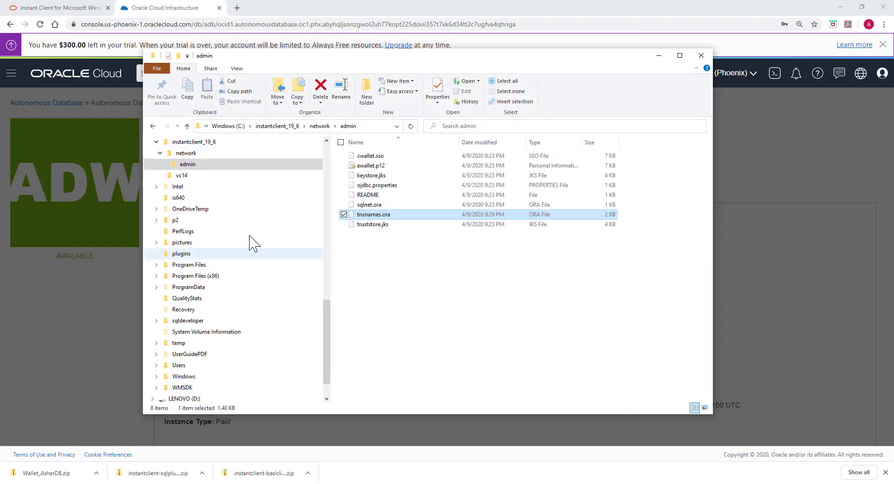
Step: Launch sqlplus.exe from C:\instantclient_19_6, choosing More info > Run anyway at the SmartScreen warning
left_click(191, 144)
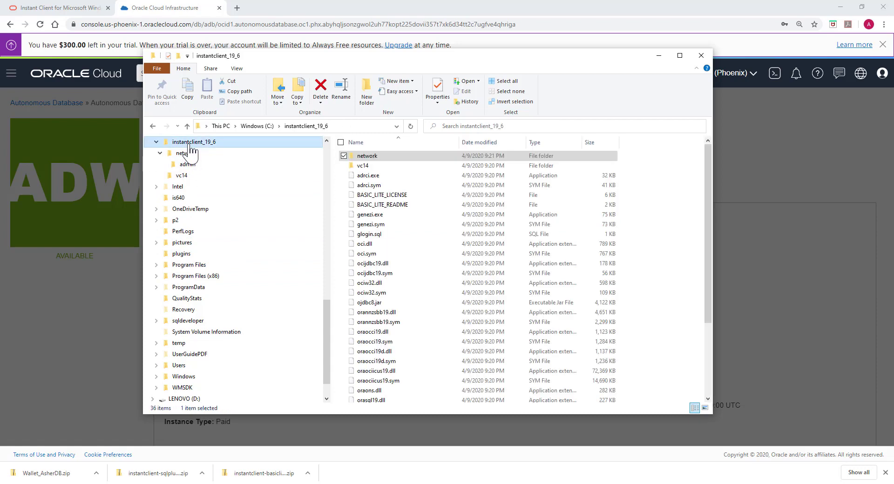
scroll(390, 274, "down", 3)
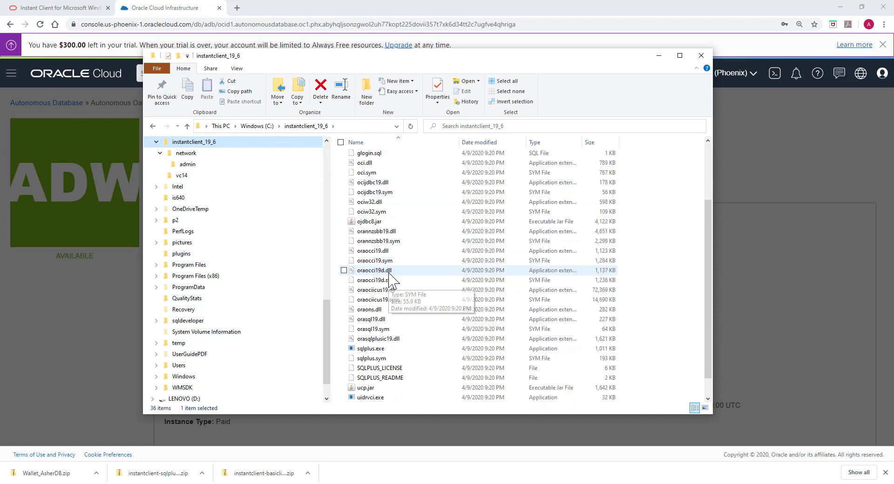
double_click(377, 349)
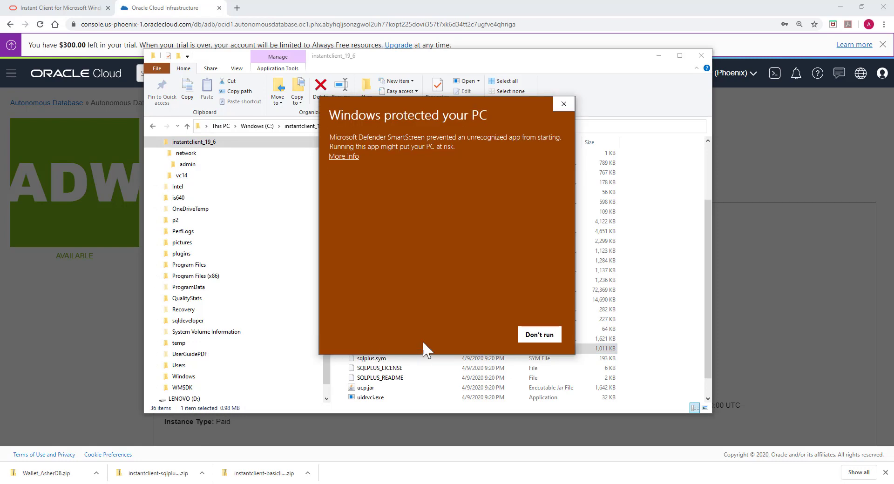
left_click(348, 157)
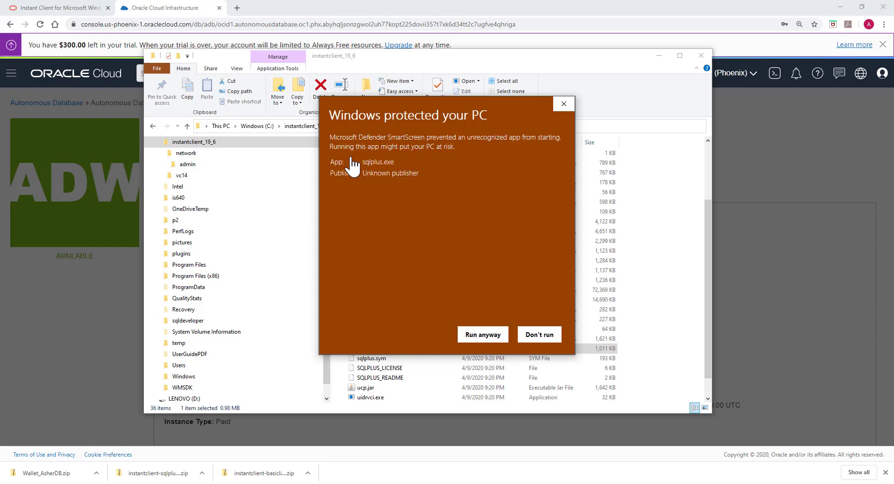
left_click(483, 334)
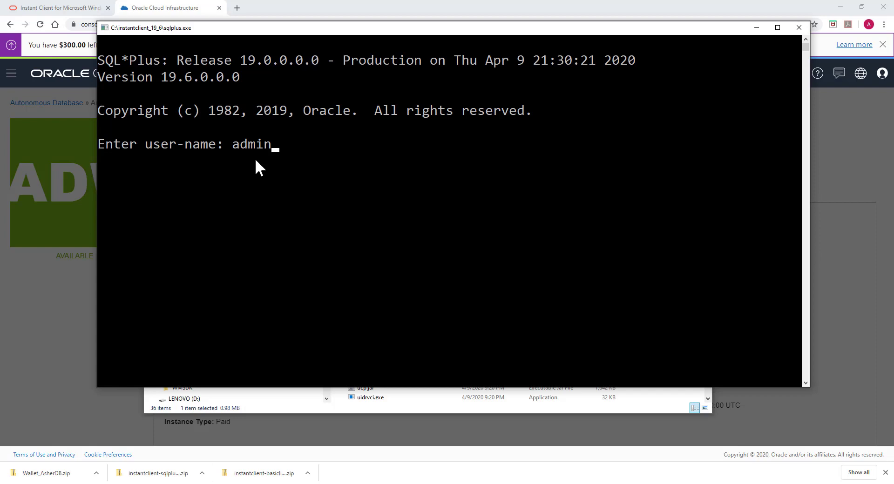
type("@hi")
type("gh")
Step: Connect as admin@high with the password, reaching the SQL> prompt on Database 19c
key("Return")
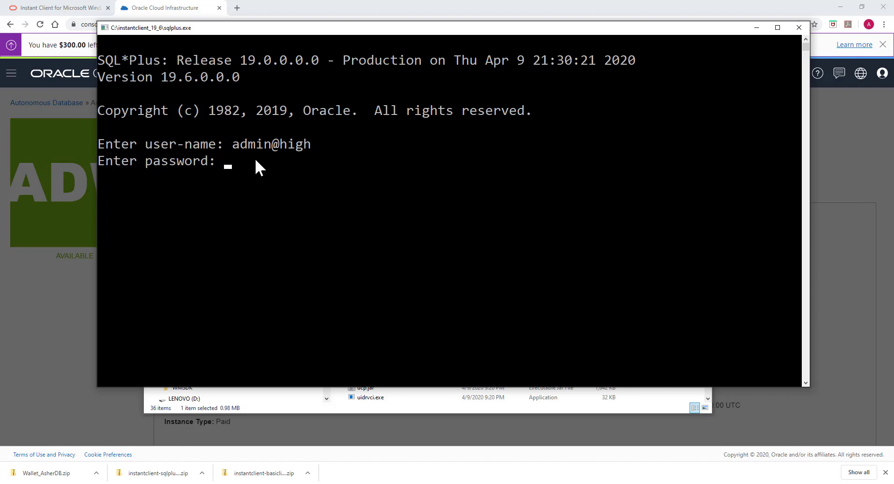
key("Return")
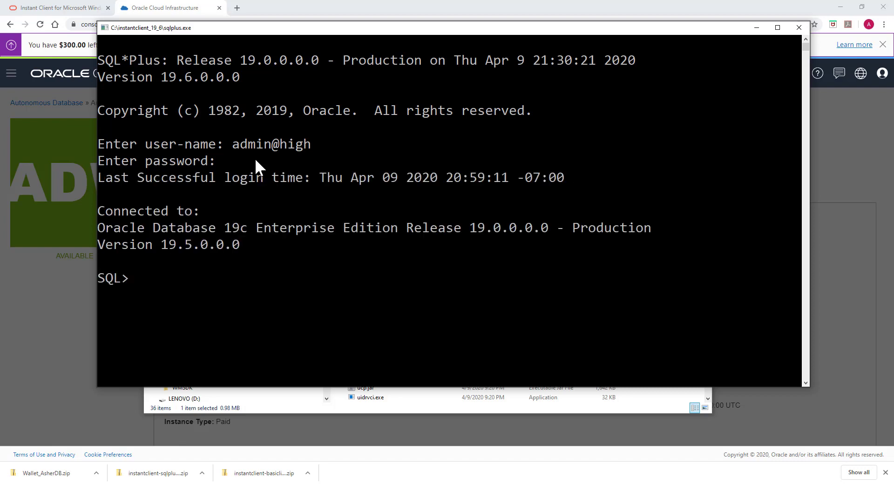
type("s")
type("elect ta")
type("ble")
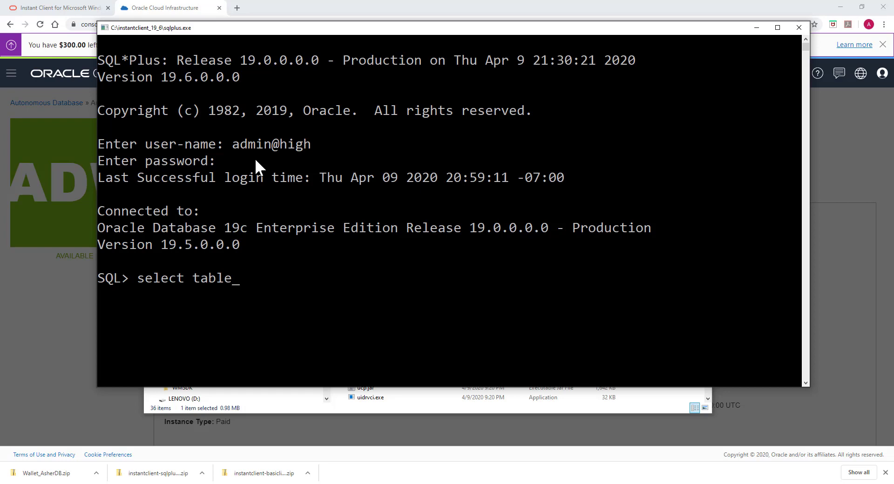
type("_name")
Step: Run 'select table_name from user_tables;' and get TABLE1 as the only result
key("Return")
type("fro")
type("m user")
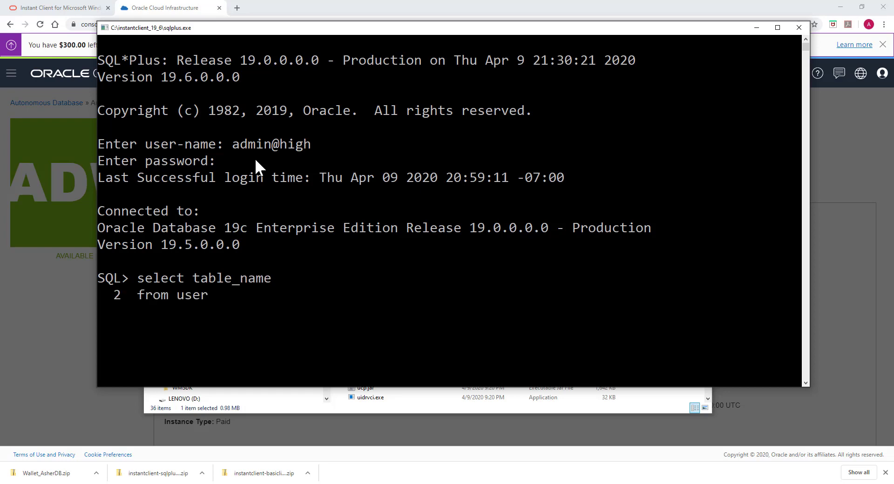
type(")")
key("BackSpace")
type("_tab")
type("les;")
key("Return")
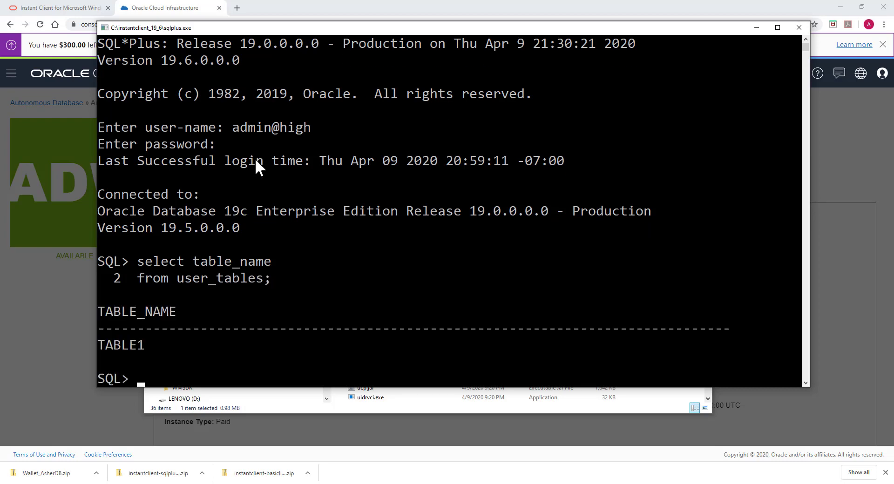